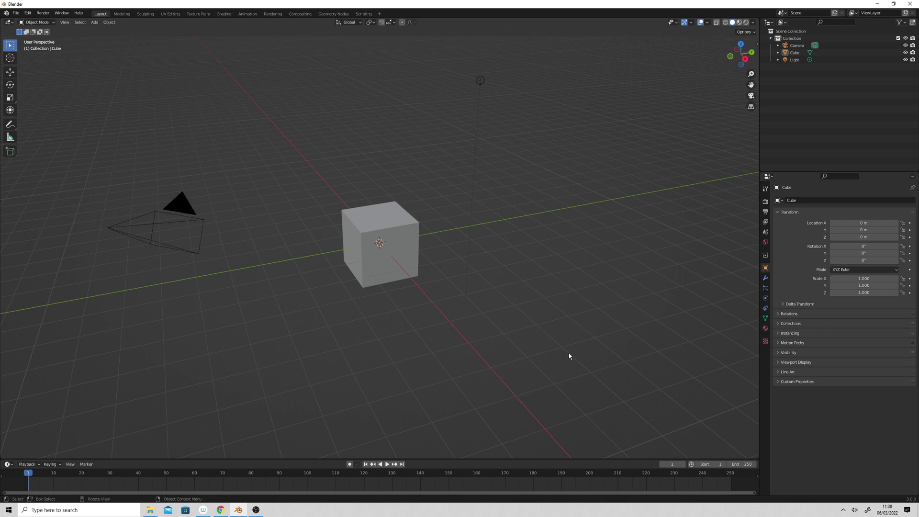
{"action": "middle_click_drag", "start_coordinate": [497, 349], "coordinate": [509, 343]}
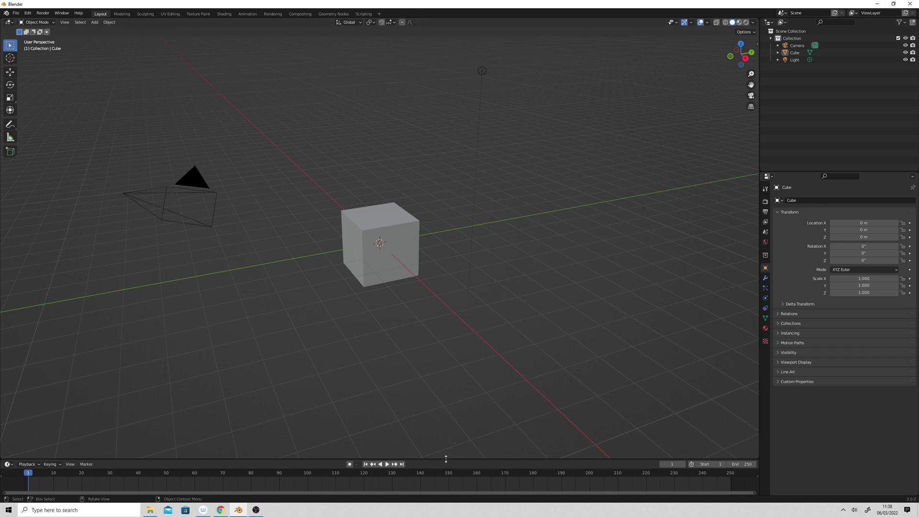
{"action": "left_click_drag", "start_coordinate": [446, 459], "coordinate": [453, 429]}
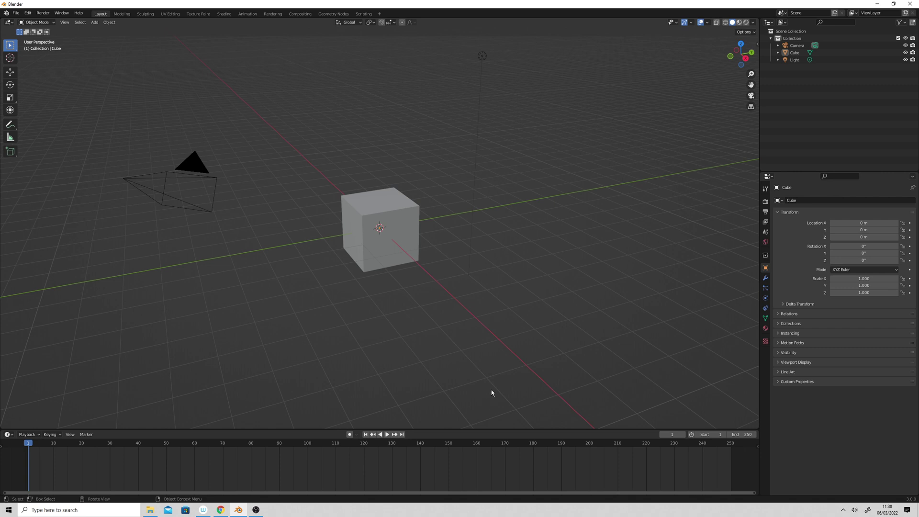
Open the Geometry Nodes workspace, create a new geometry node tree on the cube, and space its Group Input and Group Output nodes apart.
{"action": "left_click", "coordinate": [333, 13]}
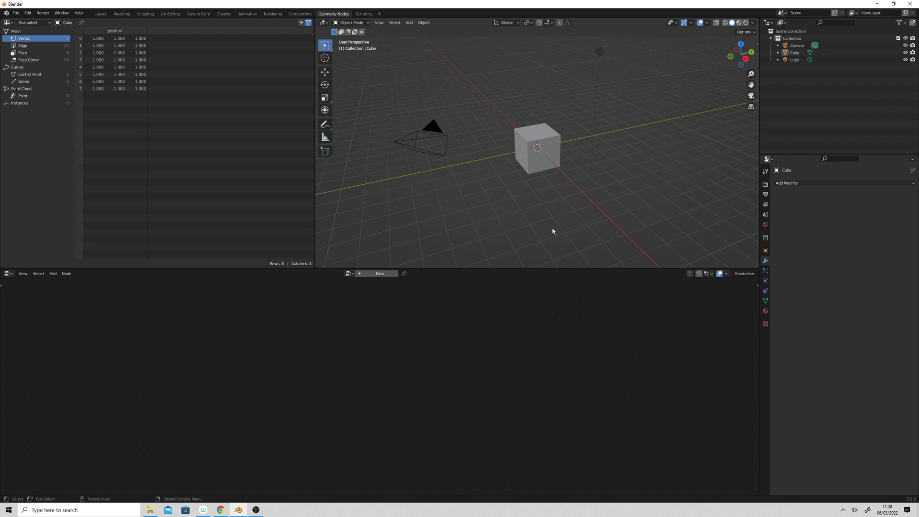
{"action": "scroll", "coordinate": [542, 194], "scroll_direction": "up", "scroll_amount": 3}
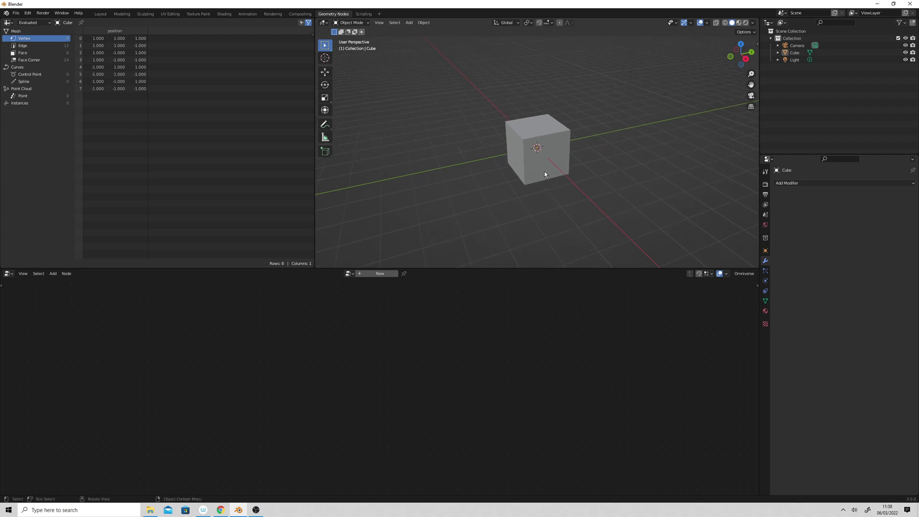
{"action": "left_click", "coordinate": [545, 174]}
{"action": "scroll", "coordinate": [511, 203], "scroll_direction": "down", "scroll_amount": 4}
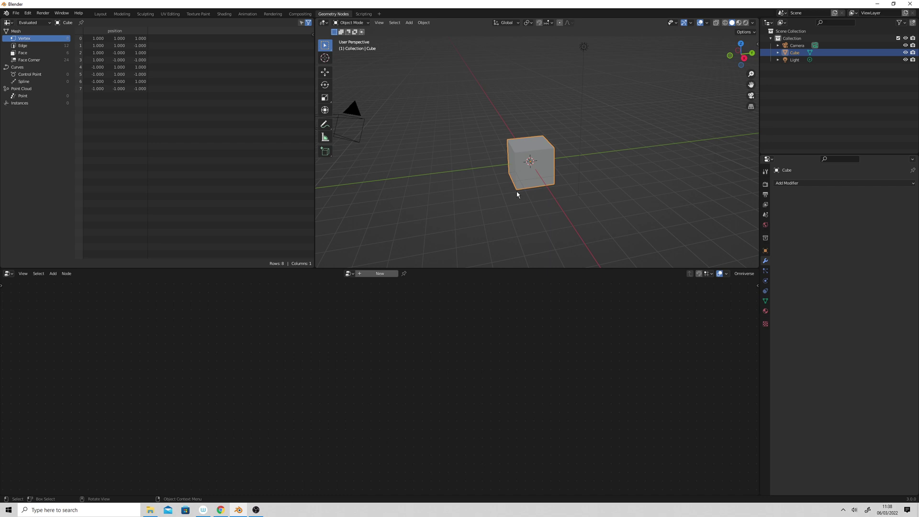
{"action": "left_click", "coordinate": [380, 273]}
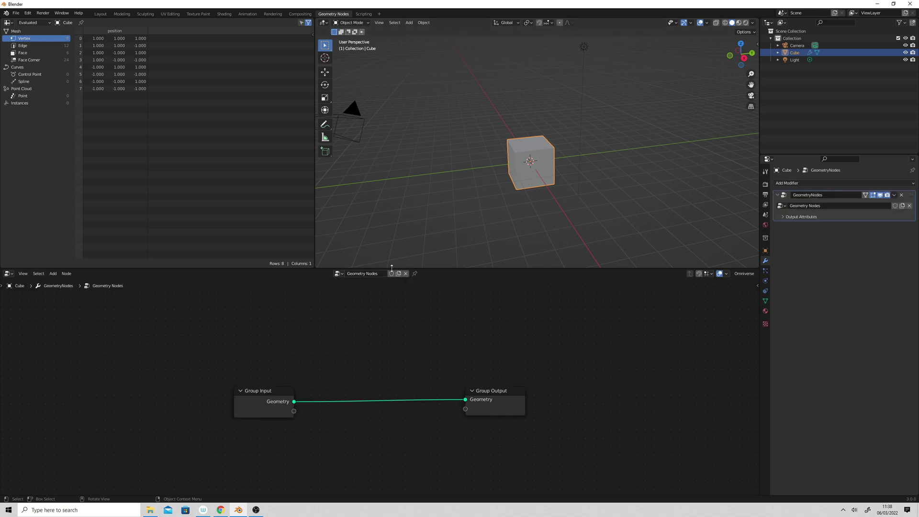
{"action": "left_click_drag", "start_coordinate": [496, 381], "coordinate": [525, 385]}
{"action": "left_click_drag", "start_coordinate": [261, 390], "coordinate": [240, 361]}
{"action": "key", "text": "shift+a"}
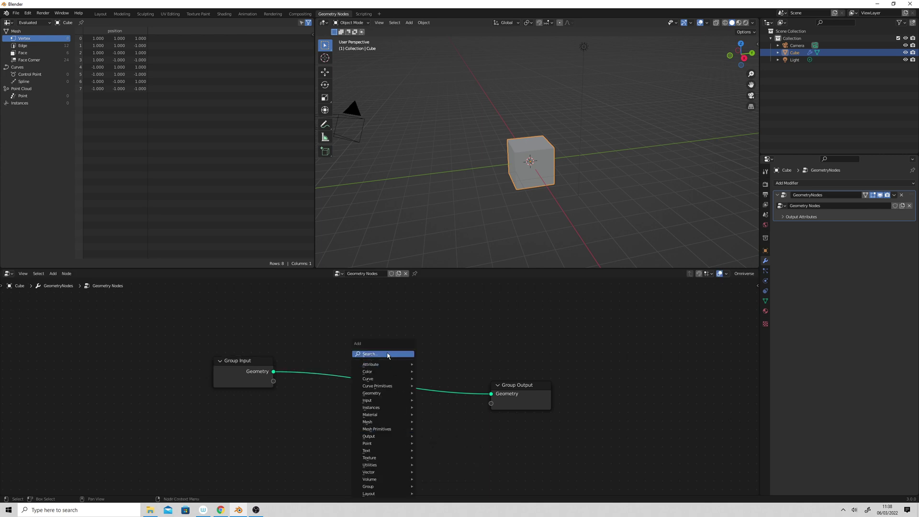
{"action": "left_click", "coordinate": [388, 353]}
Add a plain axes empty on the cube's negative Y side and duplicate it to about X 0.5, Y 4.8, Z 2.5 m.
{"action": "key", "text": "shift+a"}
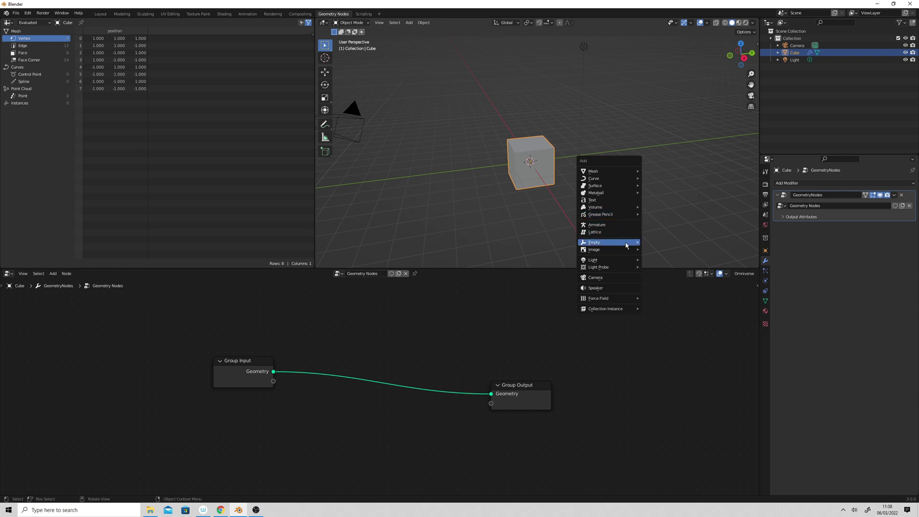
{"action": "mouse_move", "coordinate": [622, 243]}
{"action": "left_click", "coordinate": [676, 242]}
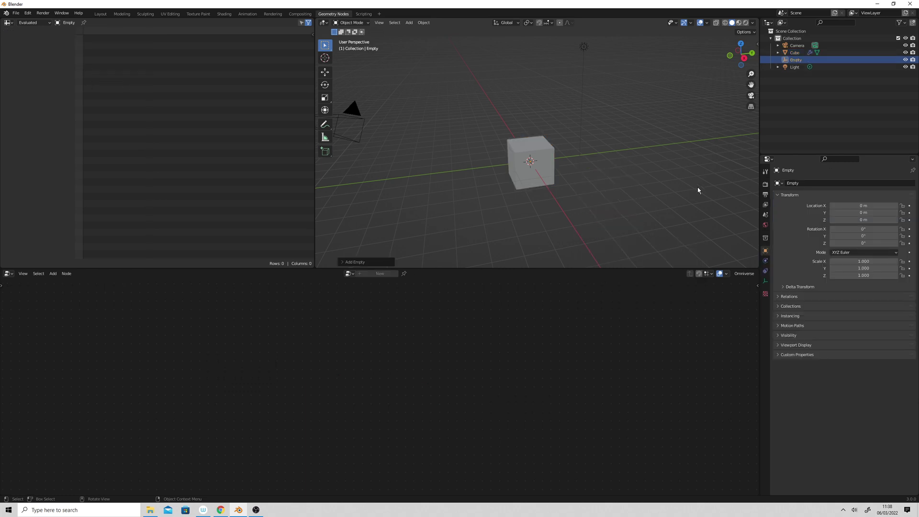
{"action": "middle_click_drag", "start_coordinate": [593, 183], "coordinate": [581, 185]}
{"action": "key", "text": "g"}
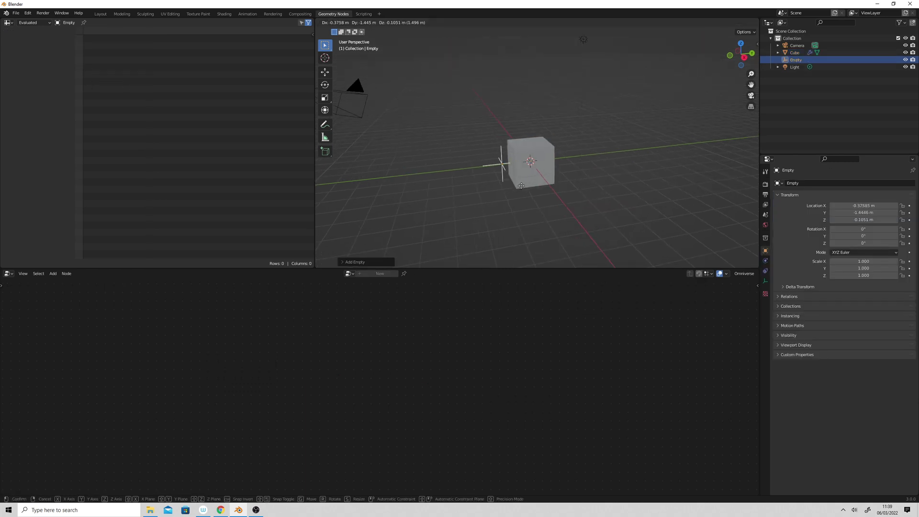
{"action": "left_click", "coordinate": [482, 185]}
{"action": "key", "text": "shift+d"}
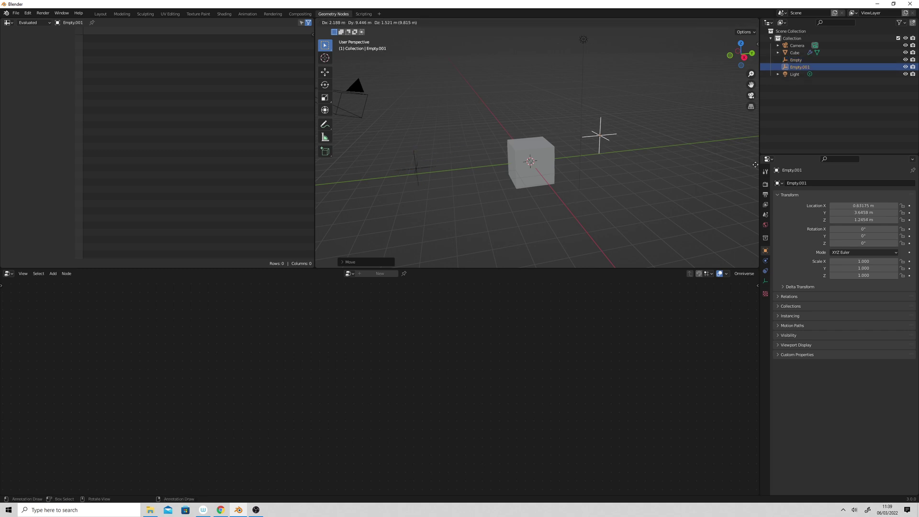
{"action": "left_click", "coordinate": [706, 173]}
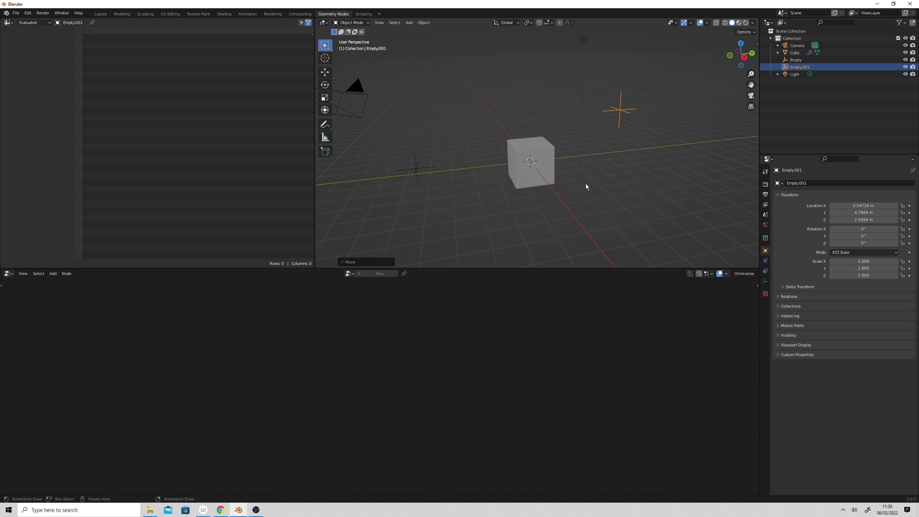
In the cube's node tree, add an Object Info node for Empty and move the Group Input node closer to Group Output.
{"action": "left_click", "coordinate": [548, 163]}
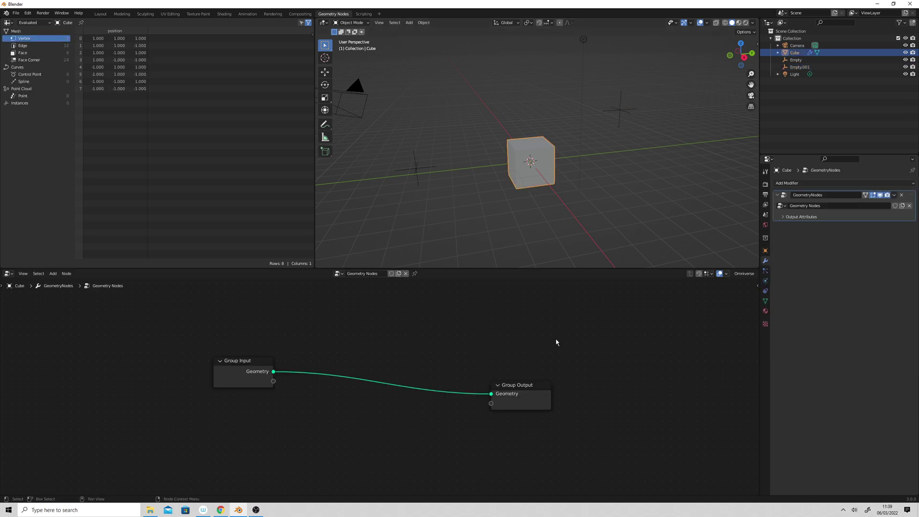
{"action": "mouse_move", "coordinate": [556, 342]}
{"action": "middle_mouse_down"}
{"action": "mouse_move", "coordinate": [553, 353]}
{"action": "mouse_move", "coordinate": [560, 344]}
{"action": "middle_mouse_up"}
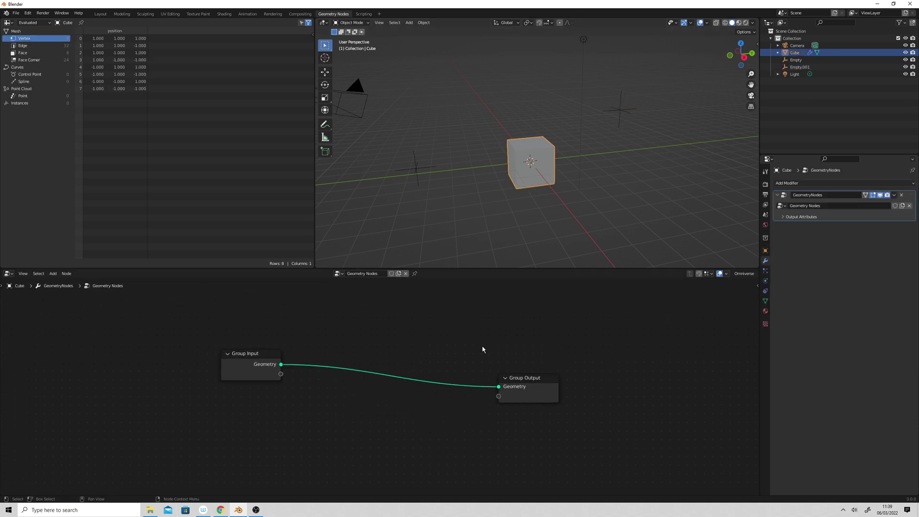
{"action": "left_click_drag", "start_coordinate": [796, 60], "coordinate": [180, 335]}
{"action": "left_click_drag", "start_coordinate": [250, 354], "coordinate": [367, 340]}
Add an Object Info node for Empty.001 and arrange it below the Object Info node for Empty.
{"action": "left_click", "coordinate": [800, 67]}
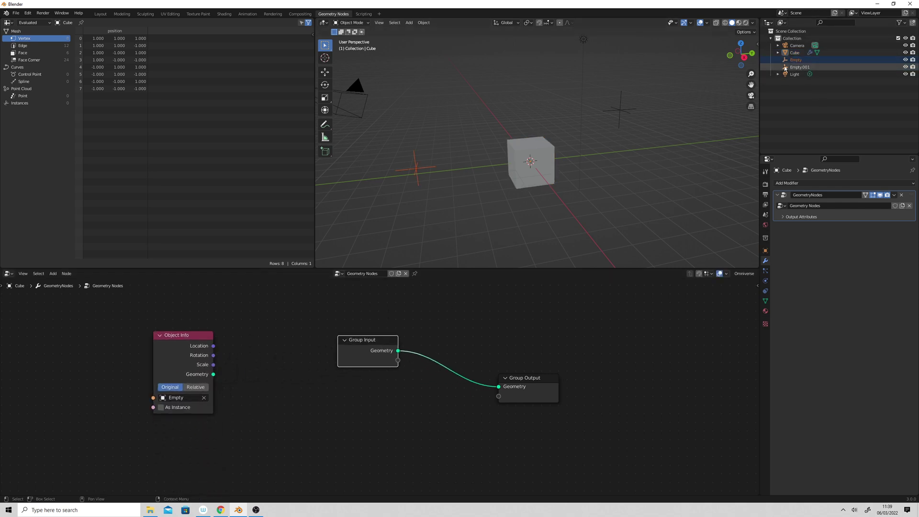
{"action": "left_click_drag", "start_coordinate": [800, 67], "coordinate": [221, 448]}
{"action": "middle_click_drag", "start_coordinate": [405, 413], "coordinate": [487, 392]}
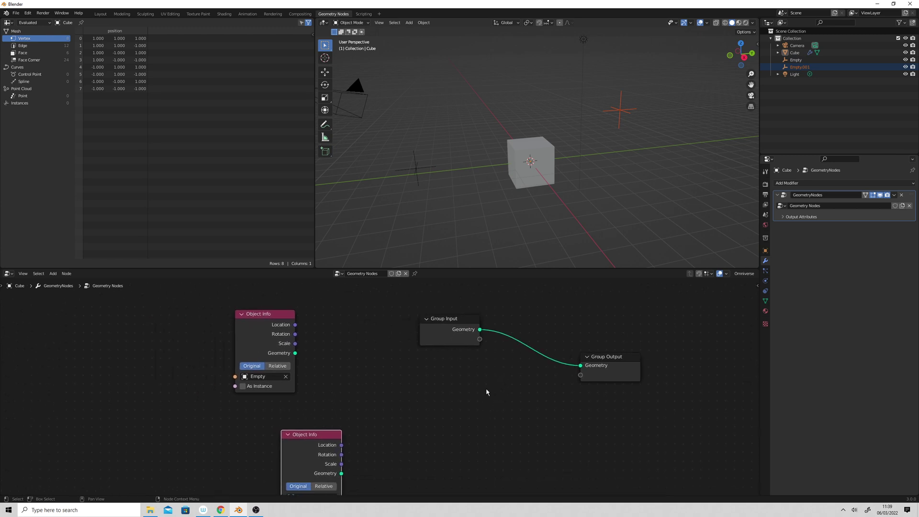
{"action": "middle_click_drag", "start_coordinate": [415, 382], "coordinate": [443, 353]}
{"action": "key", "text": "g"}
{"action": "left_click", "coordinate": [413, 355]}
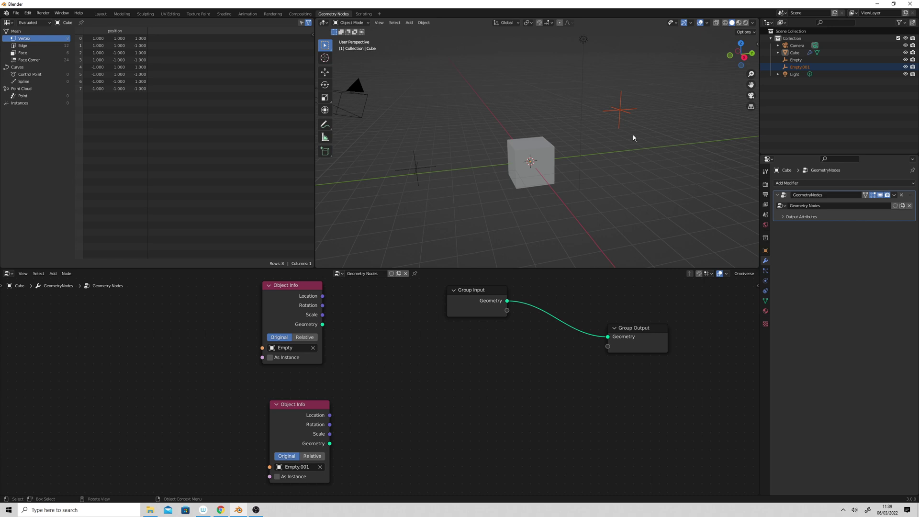
{"action": "left_click_drag", "start_coordinate": [286, 285], "coordinate": [290, 305]}
{"action": "left_click_drag", "start_coordinate": [302, 407], "coordinate": [288, 405]}
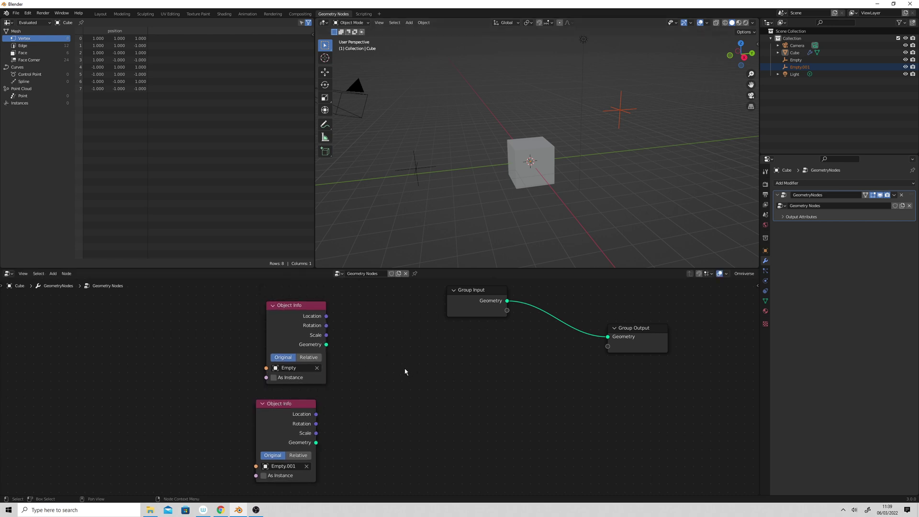
Add a Vector Math node set to Add and connect the Location outputs of both Object Info nodes to its inputs.
{"action": "key", "text": "shift+a"}
{"action": "left_click", "coordinate": [369, 354]}
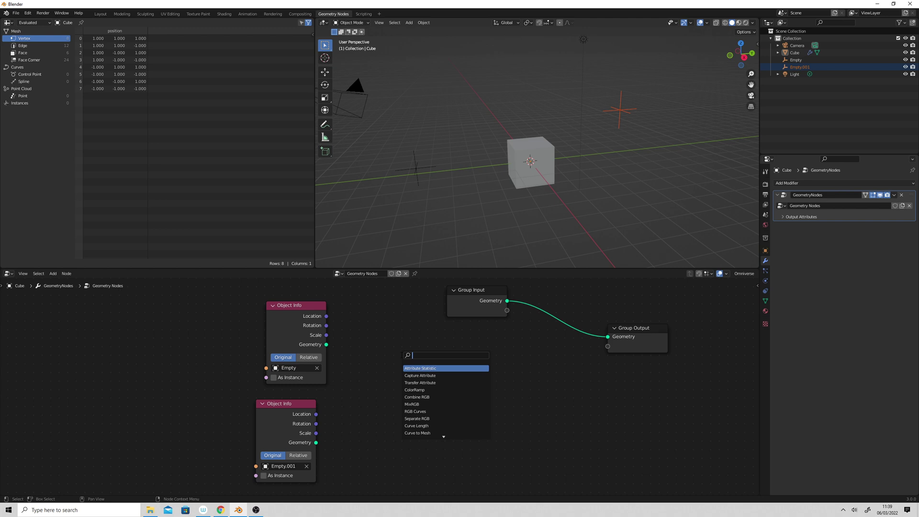
{"action": "type", "text": "ve"}
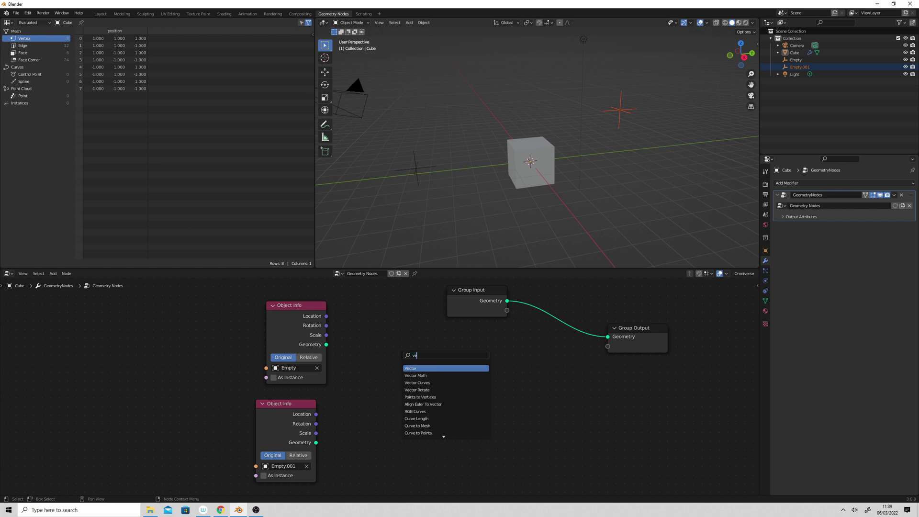
{"action": "left_click", "coordinate": [422, 376]}
{"action": "left_click", "coordinate": [360, 311]}
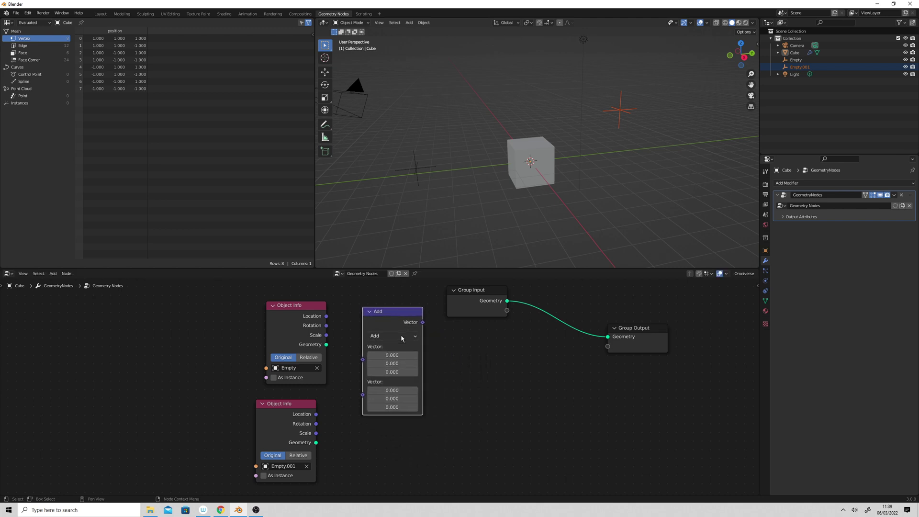
{"action": "left_click_drag", "start_coordinate": [302, 314], "coordinate": [364, 362]}
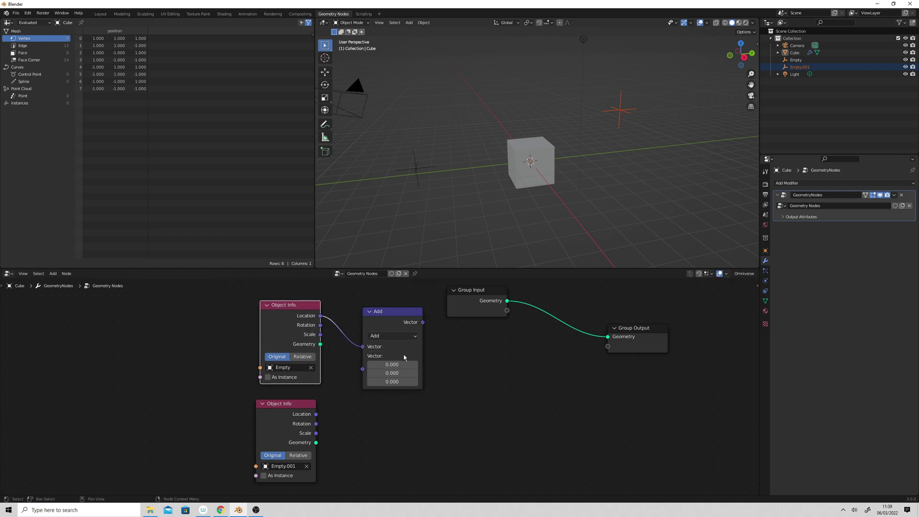
{"action": "left_click_drag", "start_coordinate": [316, 414], "coordinate": [363, 369]}
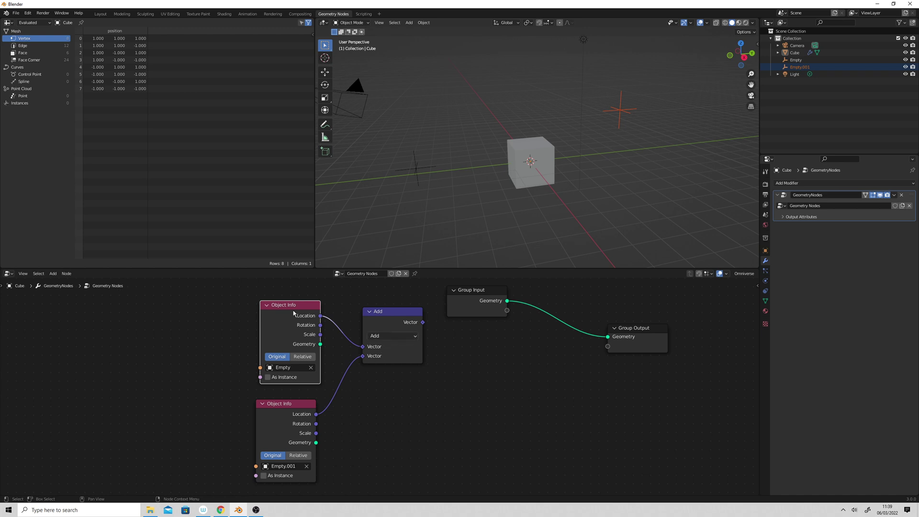
Rearrange the two Object Info nodes and the Add node to make room for more nodes.
{"action": "left_click_drag", "start_coordinate": [294, 313], "coordinate": [257, 311]}
{"action": "left_click_drag", "start_coordinate": [287, 404], "coordinate": [250, 403]}
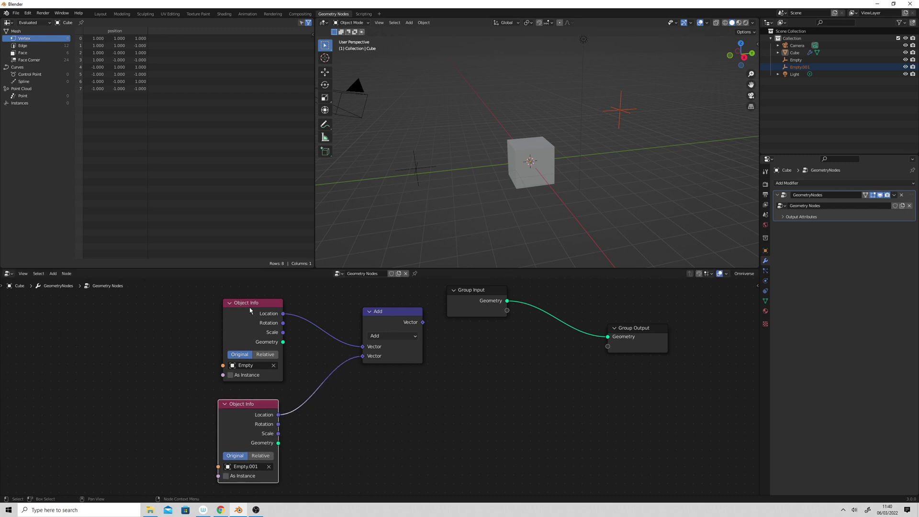
{"action": "left_click_drag", "start_coordinate": [250, 310], "coordinate": [226, 313]}
{"action": "left_click_drag", "start_coordinate": [251, 404], "coordinate": [233, 405]}
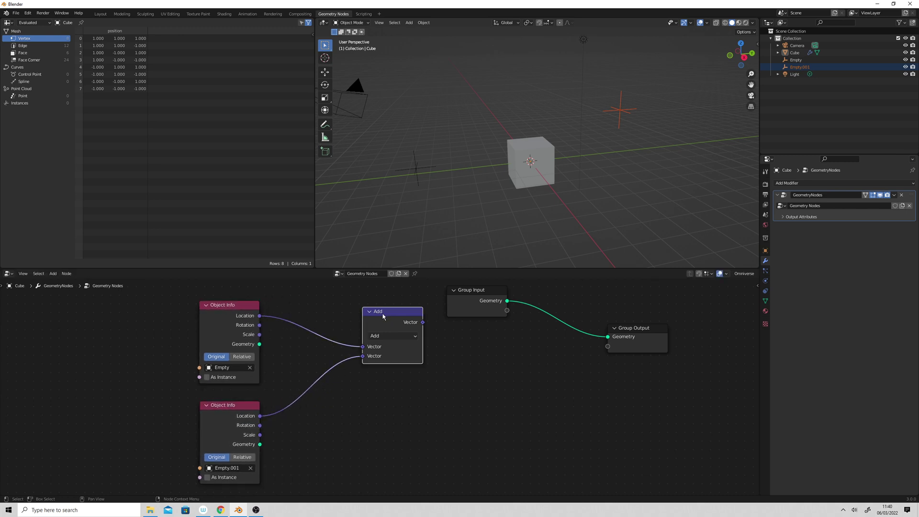
{"action": "left_click_drag", "start_coordinate": [376, 314], "coordinate": [353, 326]}
Add a second Vector Math node and connect the Add node's Vector output to its first input.
{"action": "key", "text": "shift+a"}
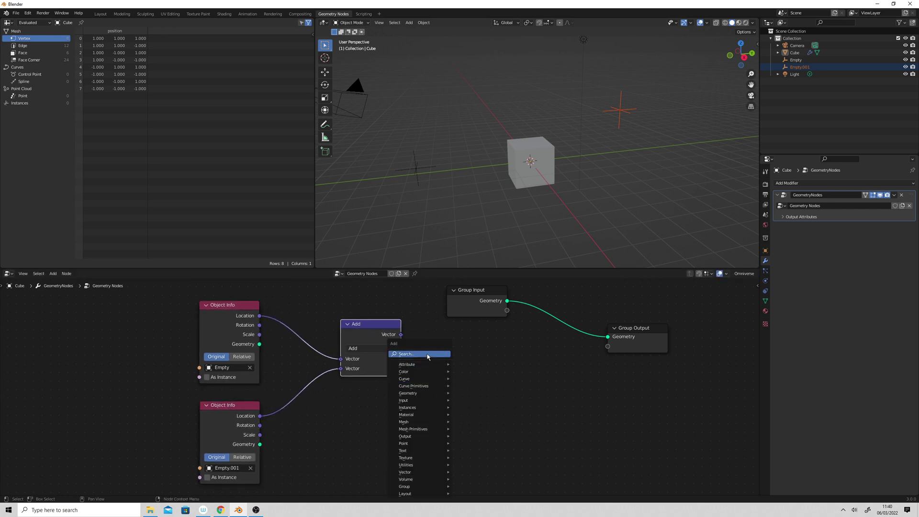
{"action": "type", "text": "vec"}
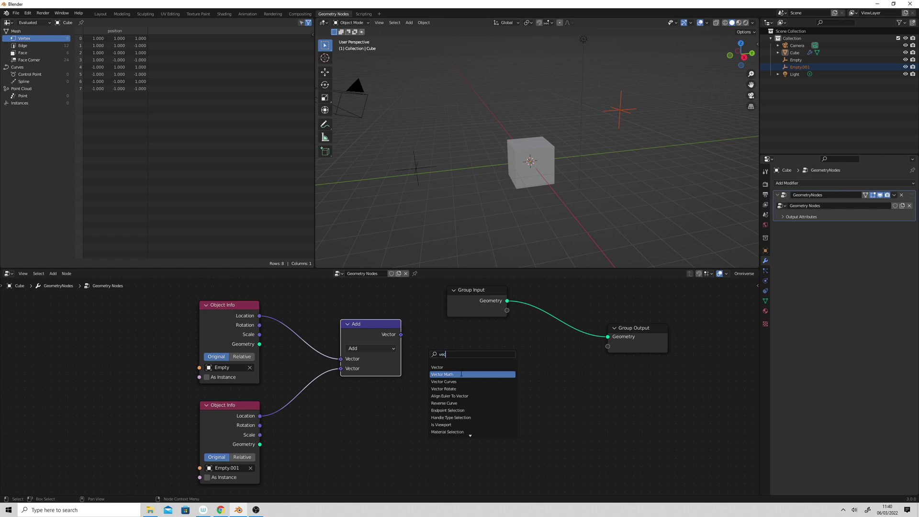
{"action": "left_click", "coordinate": [442, 396]}
{"action": "left_click", "coordinate": [470, 359]}
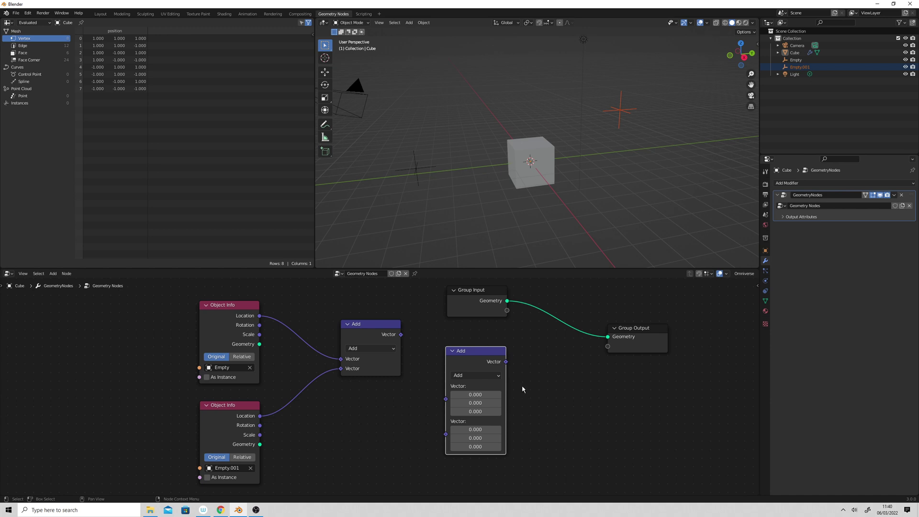
{"action": "left_click_drag", "start_coordinate": [403, 335], "coordinate": [448, 402]}
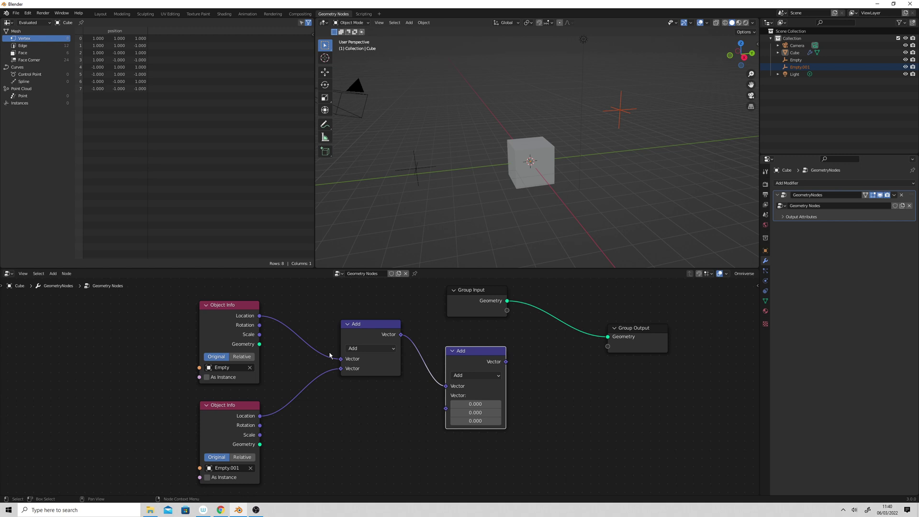
Set the second Vector Math node to Divide with a divisor of 2 on all three components.
{"action": "left_click", "coordinate": [484, 377]}
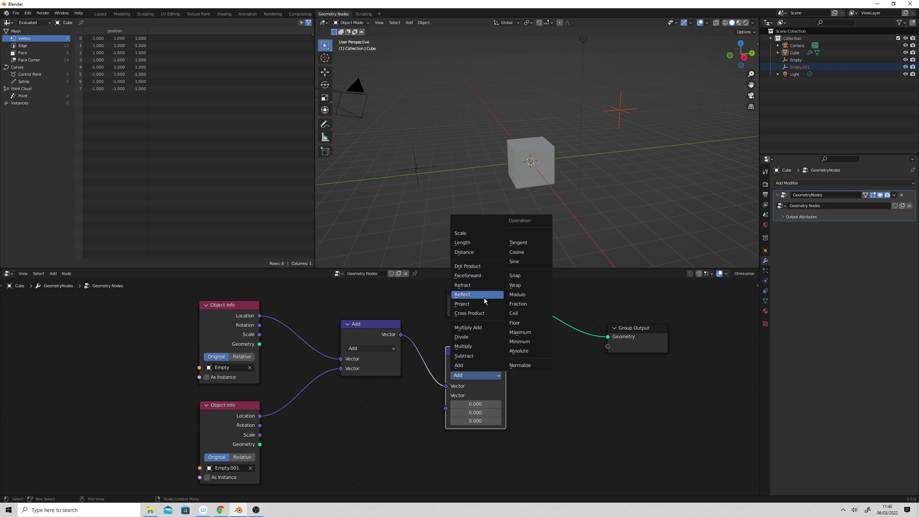
{"action": "left_click", "coordinate": [479, 337]}
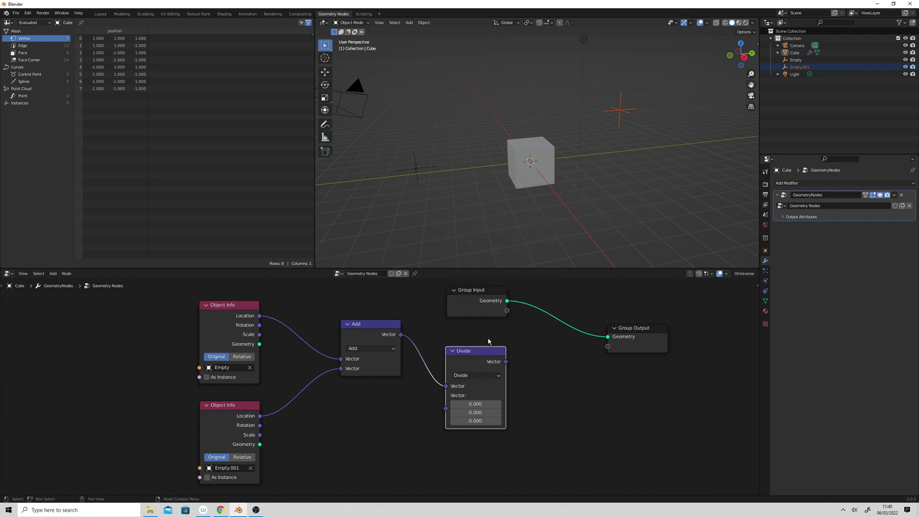
{"action": "left_click", "coordinate": [487, 404]}
{"action": "type", "text": "2"}
{"action": "key", "text": "Tab"}
{"action": "type", "text": "2"}
{"action": "key", "text": "Tab"}
{"action": "type", "text": "2"}
{"action": "key", "text": "Tab"}
{"action": "left_click", "coordinate": [575, 381]}
{"action": "left_click", "coordinate": [571, 395]}
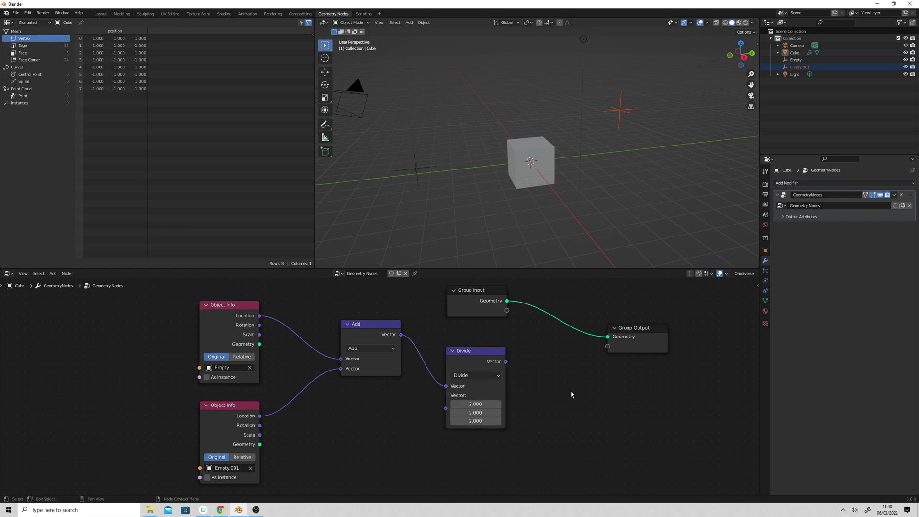
Move the Group Input and Group Output nodes further apart above the vector math nodes.
{"action": "middle_click_drag", "start_coordinate": [572, 395], "coordinate": [560, 432]}
{"action": "left_click_drag", "start_coordinate": [635, 368], "coordinate": [689, 348]}
{"action": "left_click_drag", "start_coordinate": [456, 324], "coordinate": [388, 299]}
{"action": "left_click_drag", "start_coordinate": [667, 346], "coordinate": [666, 320]}
Insert a Transform node between Group Input and Group Output and connect the Divide node's Vector output to its Translation.
{"action": "key", "text": "shift+a"}
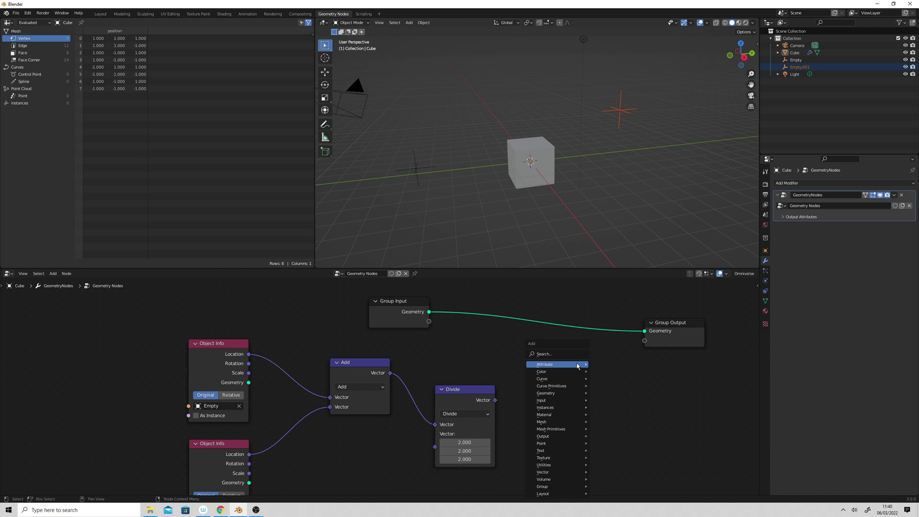
{"action": "left_click", "coordinate": [574, 355]}
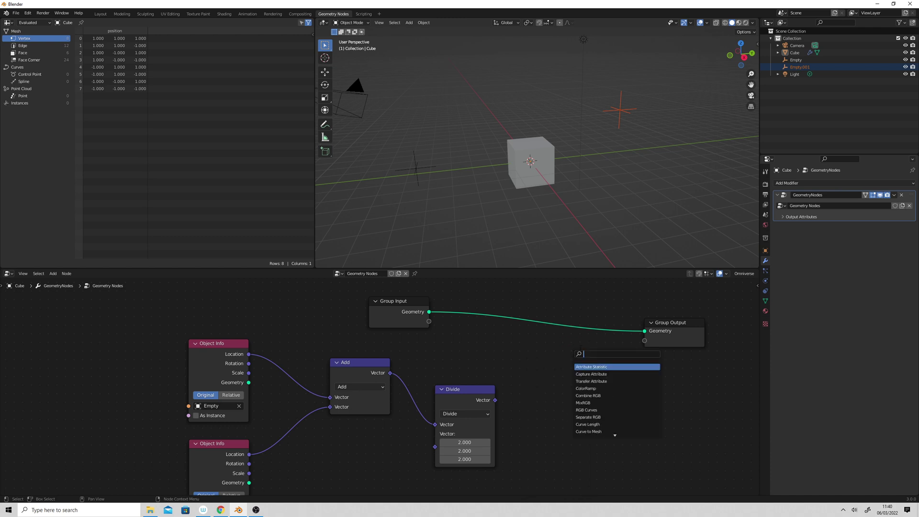
{"action": "type", "text": "tra"}
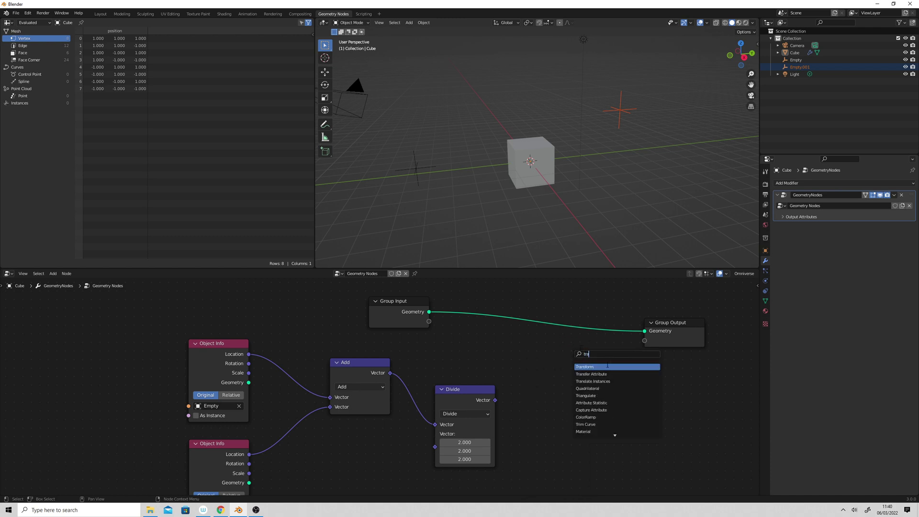
{"action": "left_click", "coordinate": [608, 365]}
{"action": "left_click", "coordinate": [588, 320]}
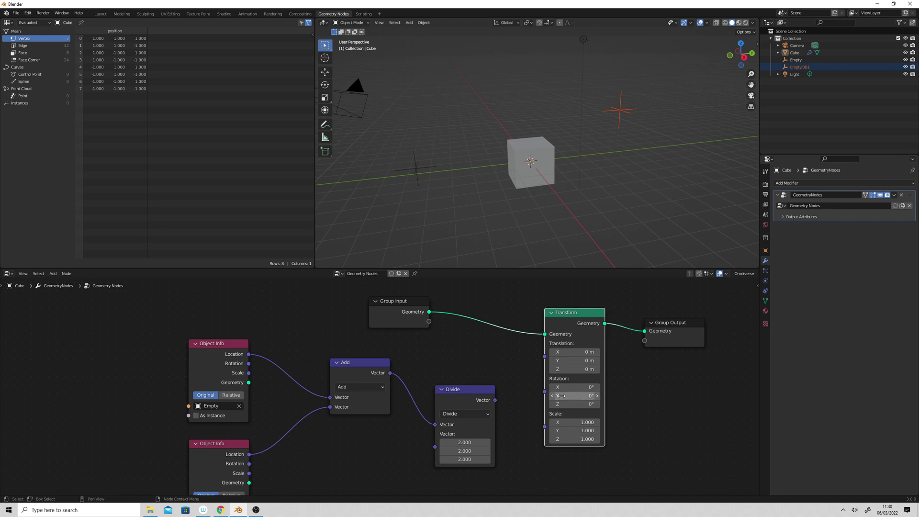
{"action": "left_click_drag", "start_coordinate": [495, 400], "coordinate": [544, 355]}
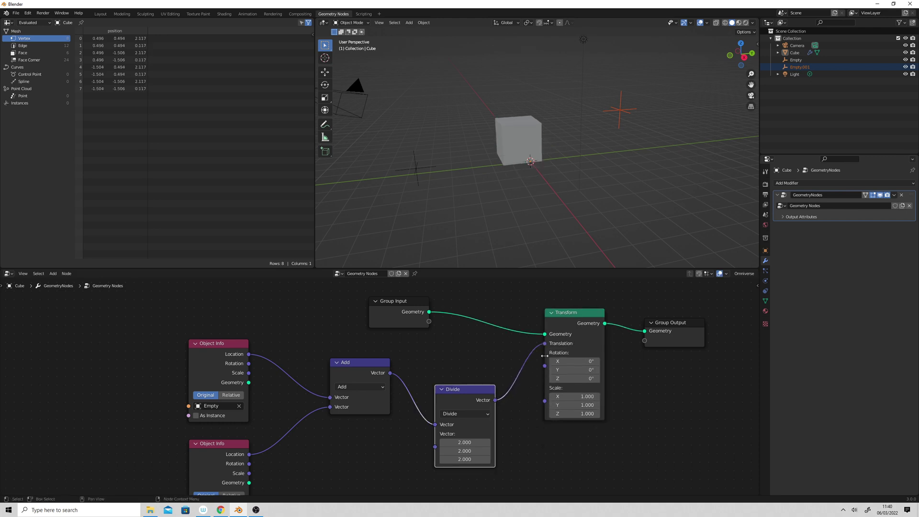
Move Empty.001 in the viewport to test the cube's midpoint placement, and reselect the cube.
{"action": "left_click", "coordinate": [623, 109]}
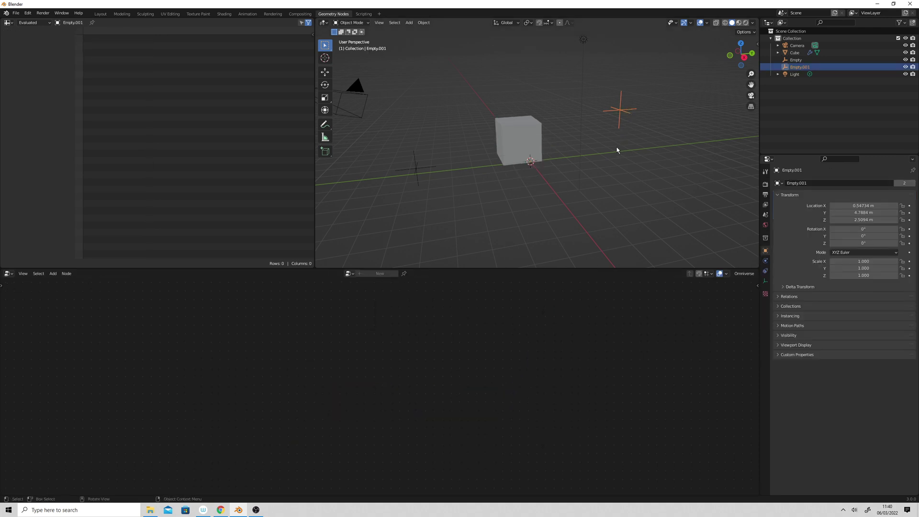
{"action": "key", "text": "g"}
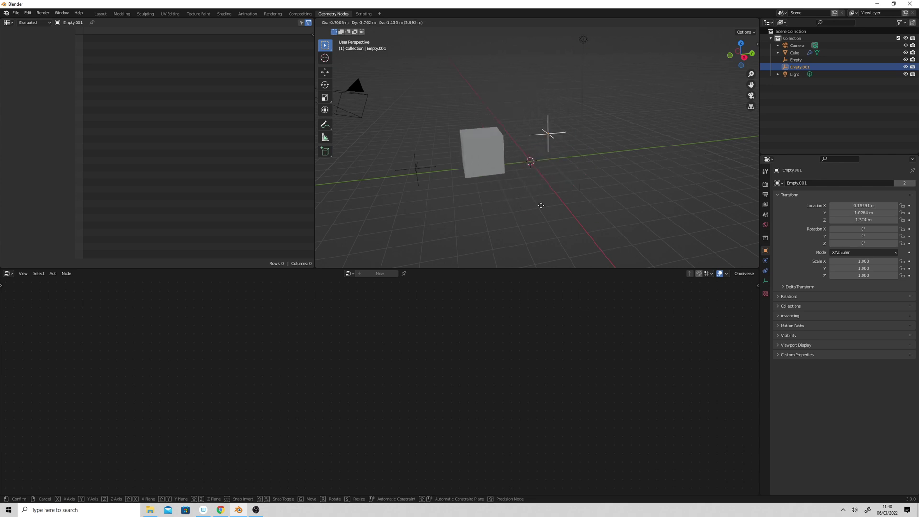
{"action": "left_click", "coordinate": [670, 158]}
{"action": "left_click", "coordinate": [555, 140]}
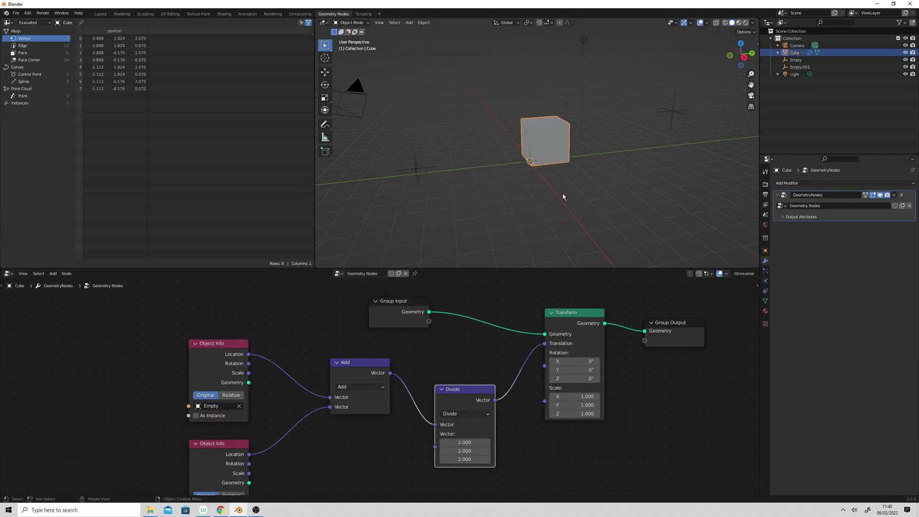
Move the Group Output node away from the Transform node and add a String to Curves node below the link between them.
{"action": "middle_click_drag", "start_coordinate": [680, 328], "coordinate": [594, 362]}
{"action": "left_click_drag", "start_coordinate": [593, 364], "coordinate": [653, 351]}
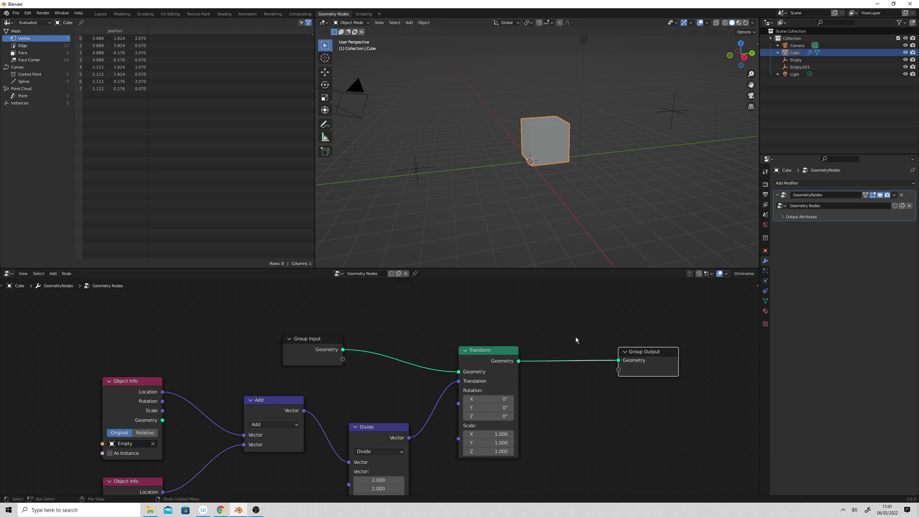
{"action": "left_click", "coordinate": [563, 330]}
{"action": "key", "text": "shift+a"}
{"action": "left_click", "coordinate": [560, 316]}
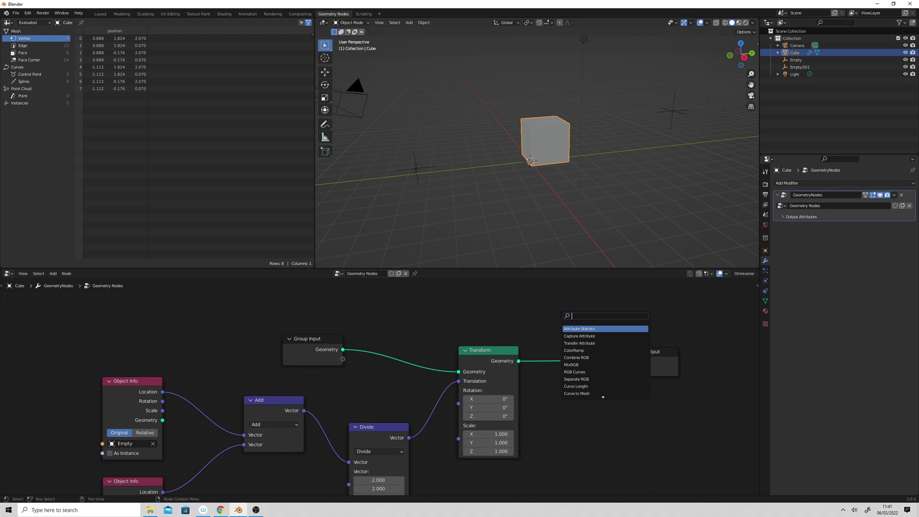
{"action": "type", "text": "strin"}
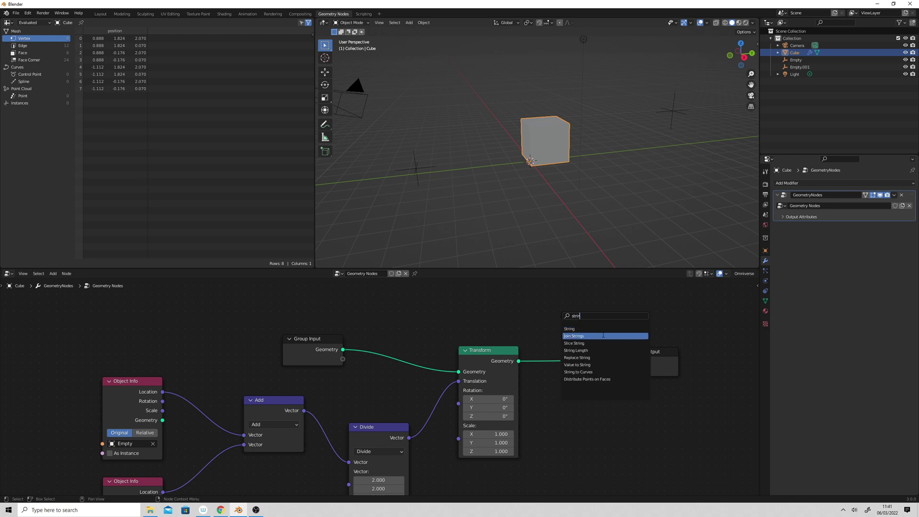
{"action": "type", "text": "g"}
{"action": "type", "text": "to"}
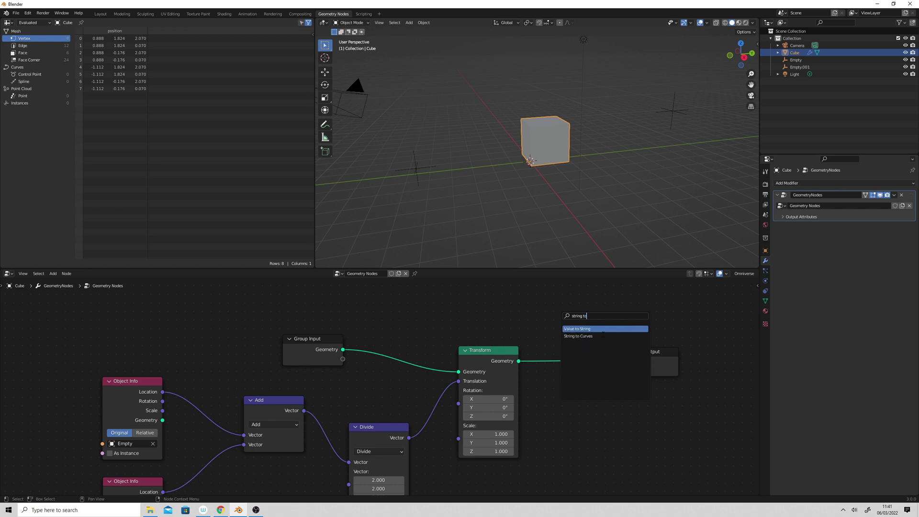
{"action": "left_click", "coordinate": [604, 336]}
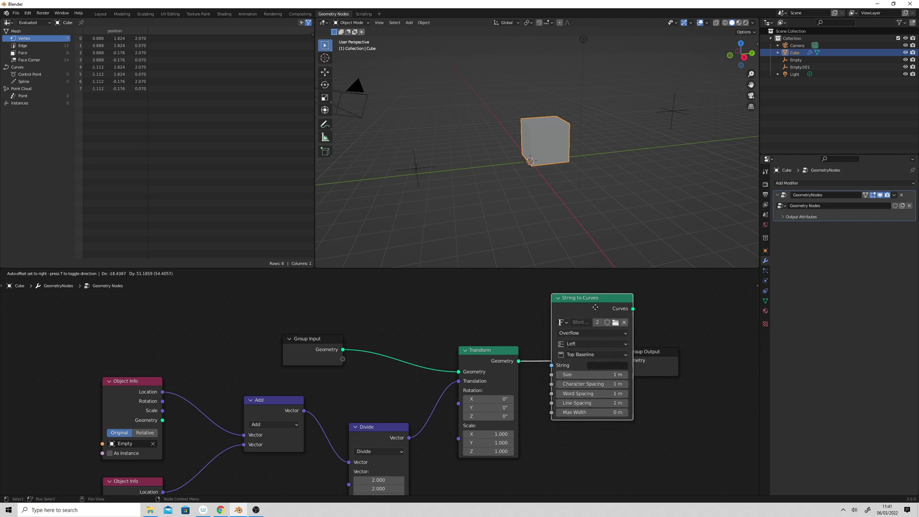
{"action": "left_click_drag", "start_coordinate": [596, 307], "coordinate": [597, 412]}
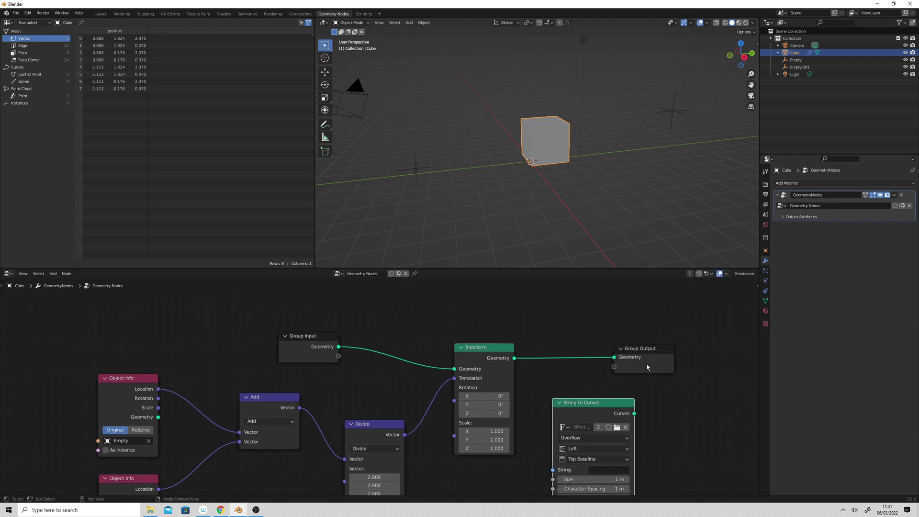
Connect the String to Curves node's Curves output to the Group Output Geometry and set its string to "test".
{"action": "left_click_drag", "start_coordinate": [647, 367], "coordinate": [725, 351]}
{"action": "middle_click_drag", "start_coordinate": [725, 350], "coordinate": [679, 373]}
{"action": "left_click_drag", "start_coordinate": [589, 436], "coordinate": [647, 364]}
{"action": "middle_click_drag", "start_coordinate": [582, 426], "coordinate": [585, 362]}
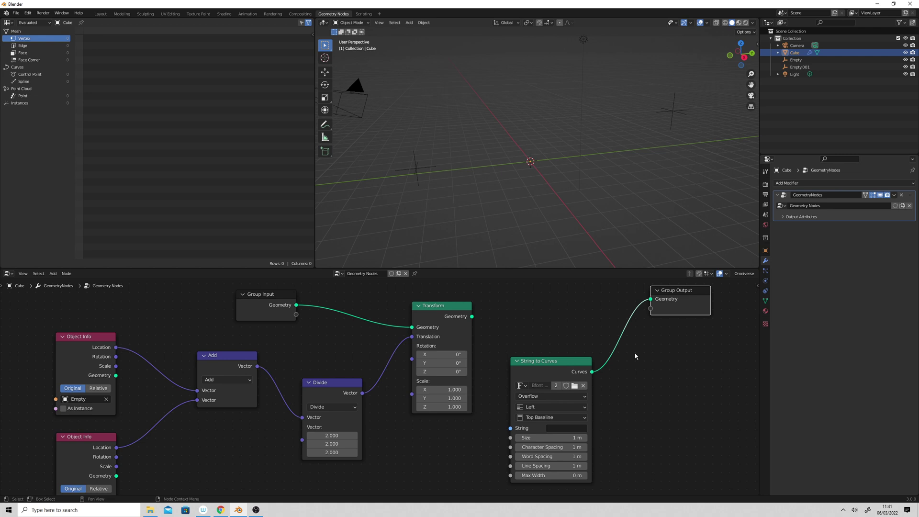
{"action": "type", "text": "test"}
{"action": "key", "text": "Return"}
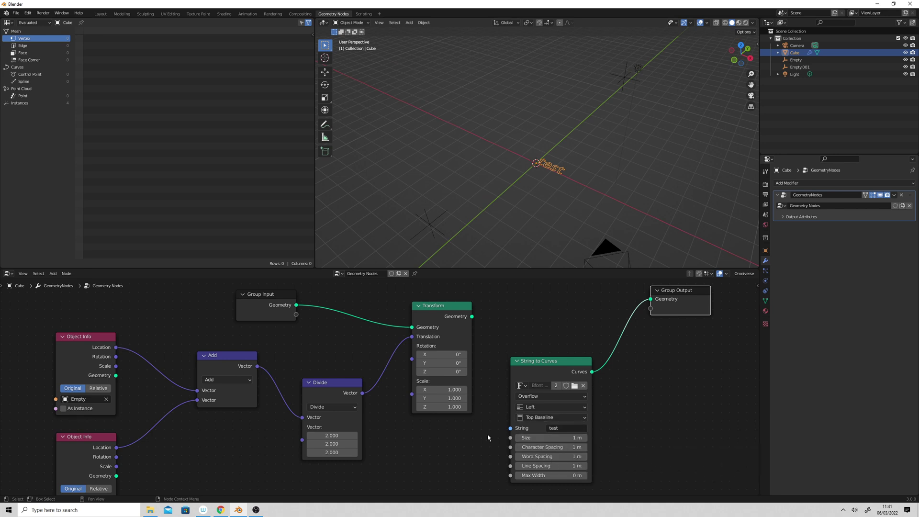
Add a Curve Line node below the vector Add node.
{"action": "middle_click_drag", "start_coordinate": [420, 466], "coordinate": [437, 433]}
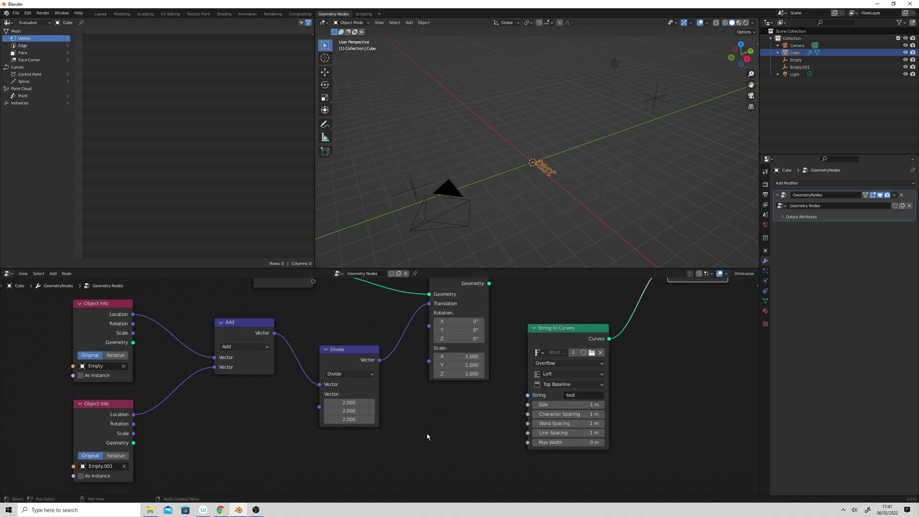
{"action": "key", "text": "shift+a"}
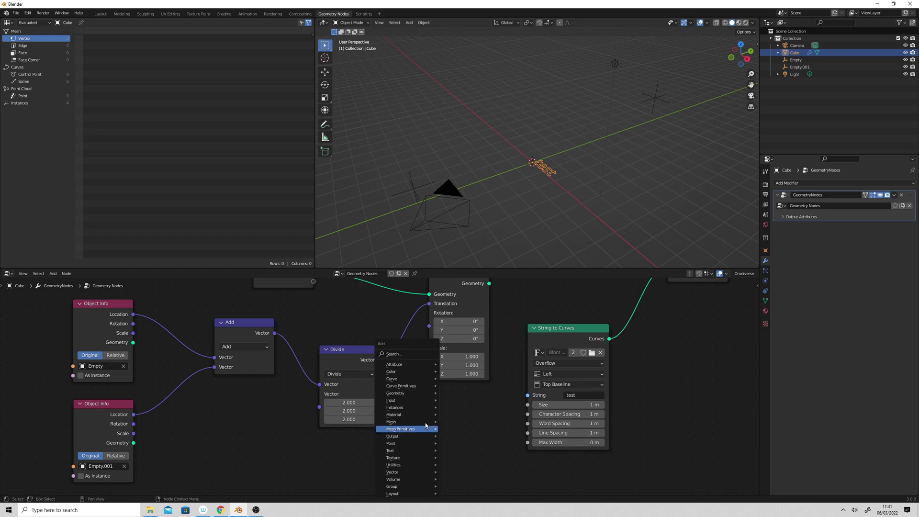
{"action": "left_click", "coordinate": [409, 356]}
{"action": "type", "text": "c"}
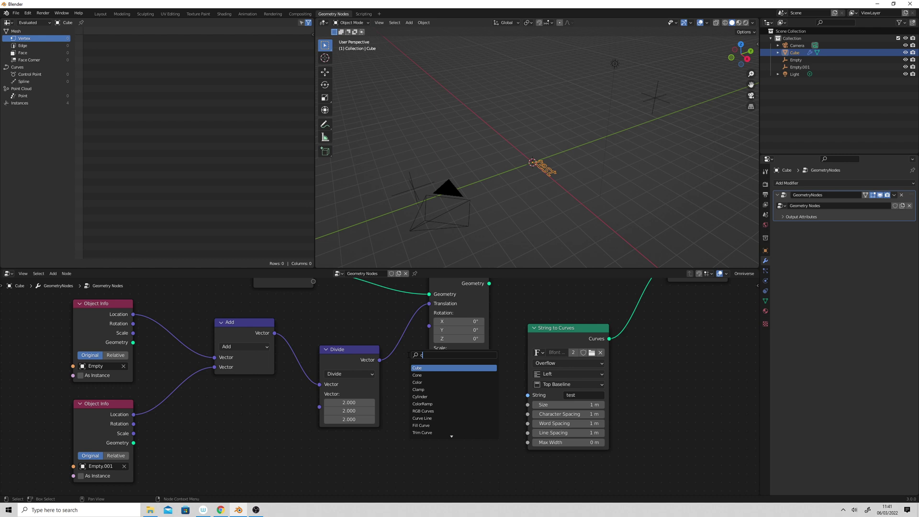
{"action": "type", "text": "ur"}
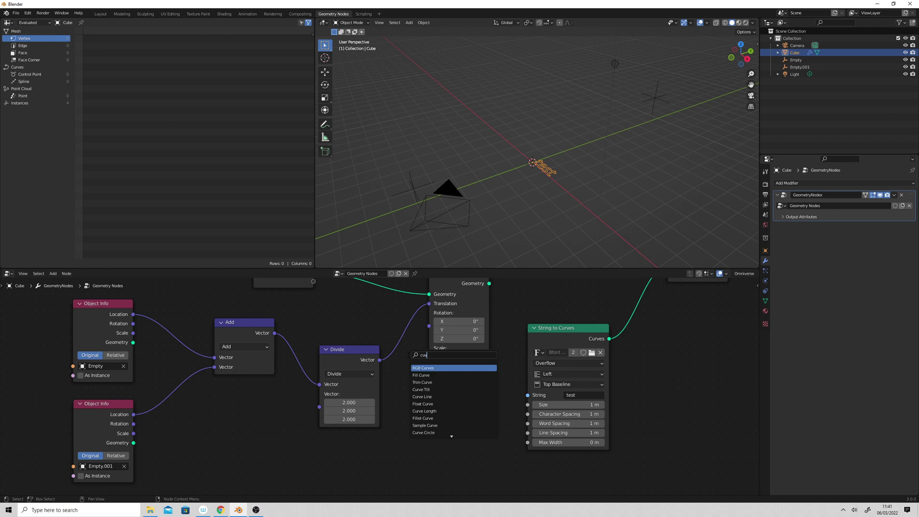
{"action": "left_click", "coordinate": [423, 396]}
{"action": "left_click", "coordinate": [246, 438]}
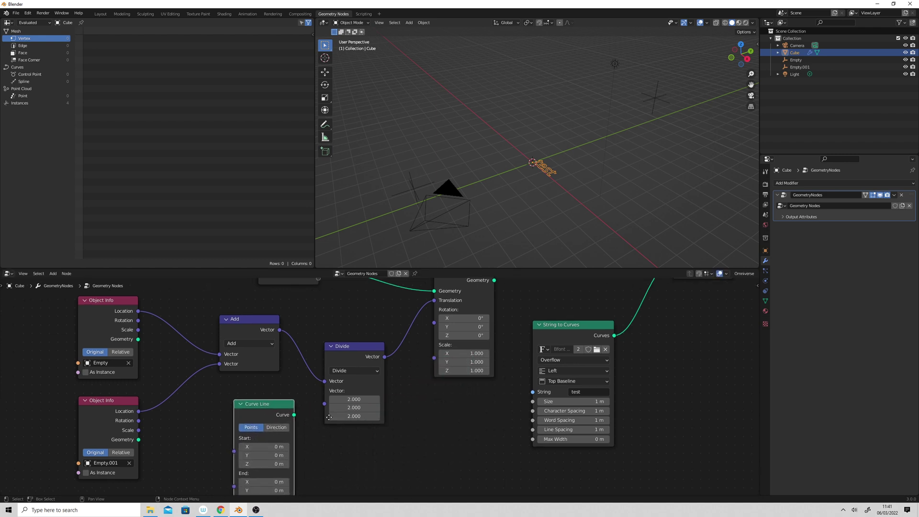
Connect the Location outputs of the Empty and Empty.001 Object Info nodes to the Curve Line's Start and End, and move the node lower.
{"action": "middle_click_drag", "start_coordinate": [329, 418], "coordinate": [391, 393]}
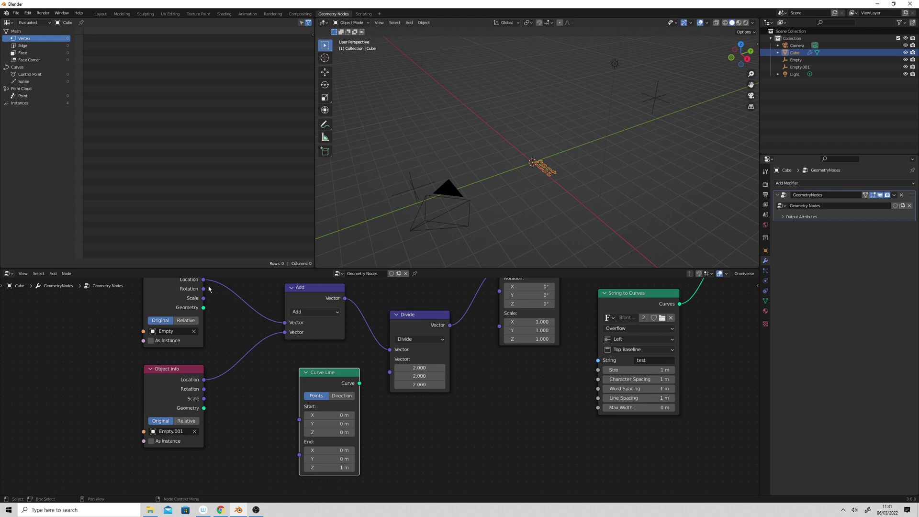
{"action": "left_click_drag", "start_coordinate": [203, 279], "coordinate": [299, 417]}
{"action": "left_click_drag", "start_coordinate": [204, 379], "coordinate": [299, 416]}
{"action": "left_click_drag", "start_coordinate": [337, 373], "coordinate": [329, 422]}
{"action": "left_click", "coordinate": [427, 429]}
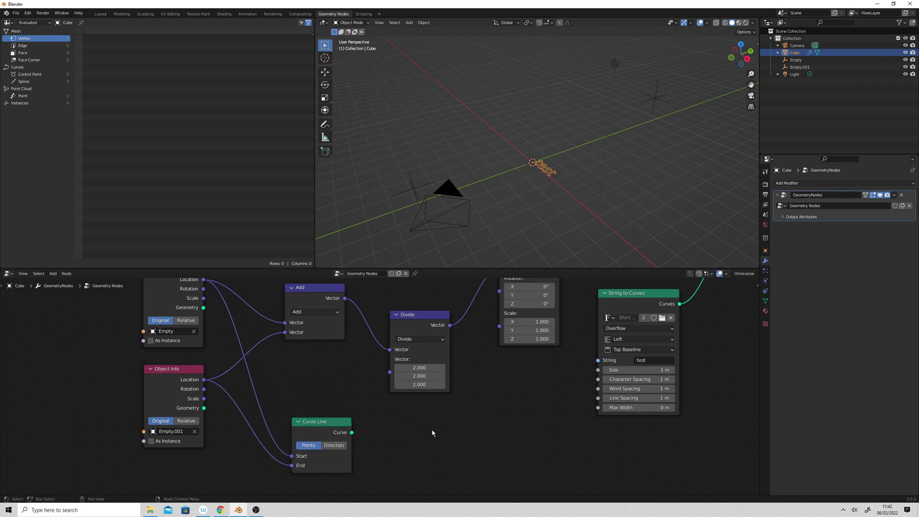
{"action": "right_click", "coordinate": [432, 434]}
Add a Curve Length node beside the Curve Line node and connect the Curve output to its Curve input.
{"action": "middle_click_drag", "start_coordinate": [730, 415], "coordinate": [667, 265]}
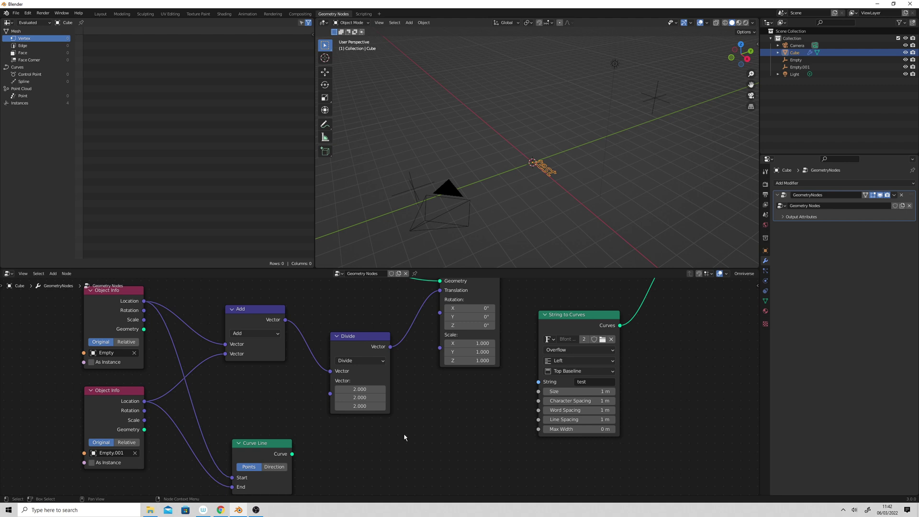
{"action": "middle_click_drag", "start_coordinate": [401, 438], "coordinate": [432, 412]}
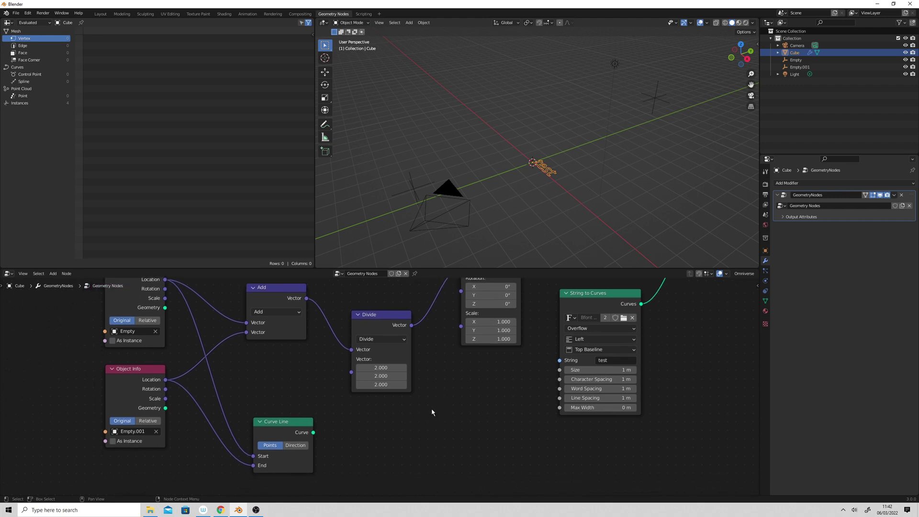
{"action": "key", "text": "shift+a"}
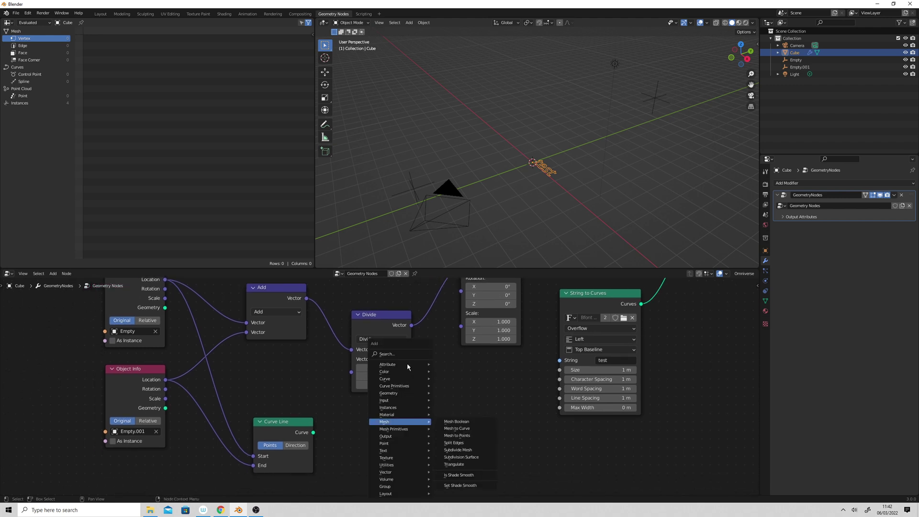
{"action": "left_click", "coordinate": [404, 354]}
{"action": "type", "text": "curv"}
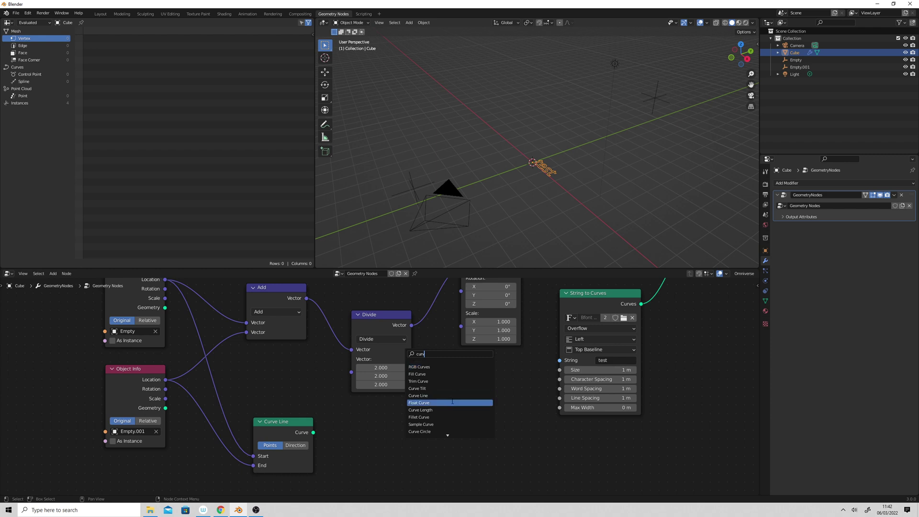
{"action": "left_click", "coordinate": [424, 409]}
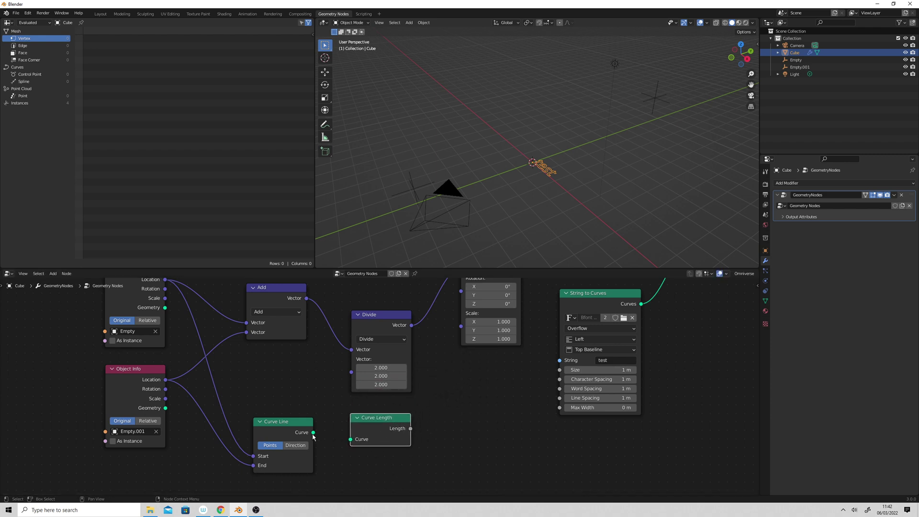
{"action": "left_click_drag", "start_coordinate": [314, 432], "coordinate": [351, 439]}
{"action": "middle_click_drag", "start_coordinate": [411, 433], "coordinate": [412, 447]}
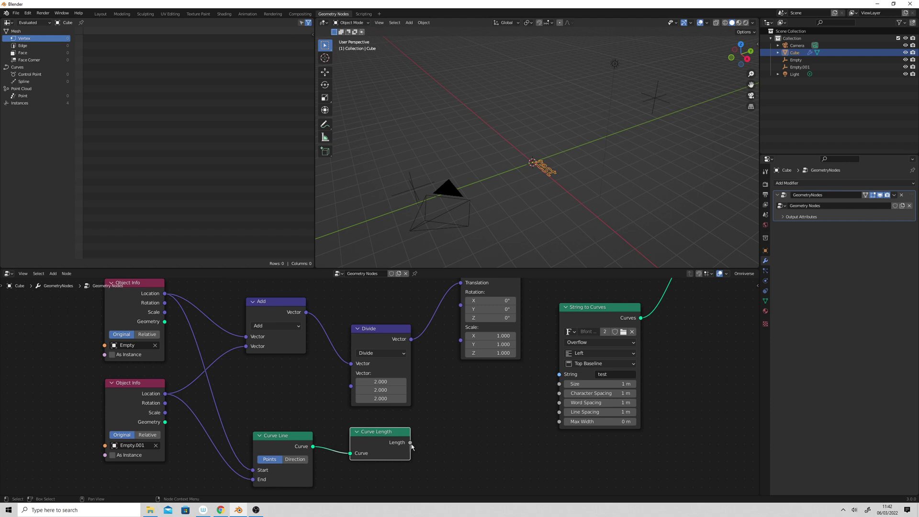
Try to connect the Curve Length node's Length output directly to the String input of String to Curves.
{"action": "left_click_drag", "start_coordinate": [411, 445], "coordinate": [559, 374]}
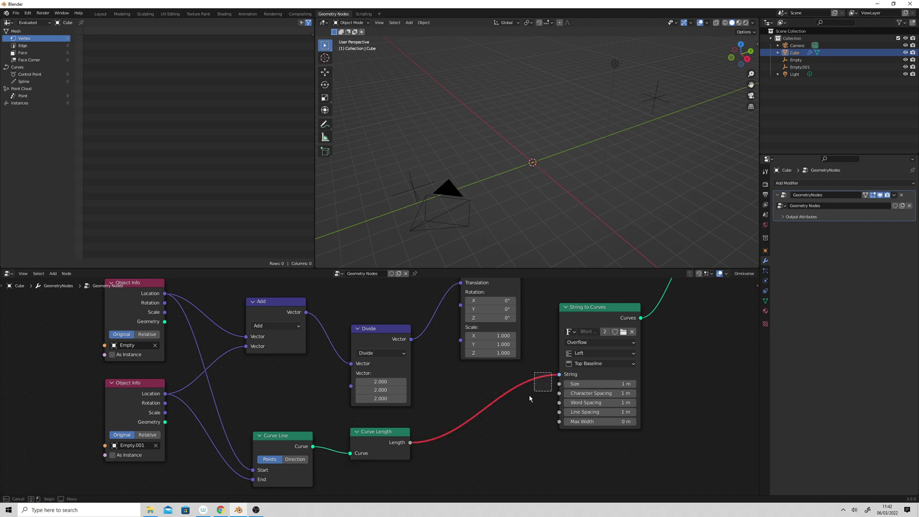
{"action": "left_click_drag", "start_coordinate": [559, 374], "coordinate": [525, 403]}
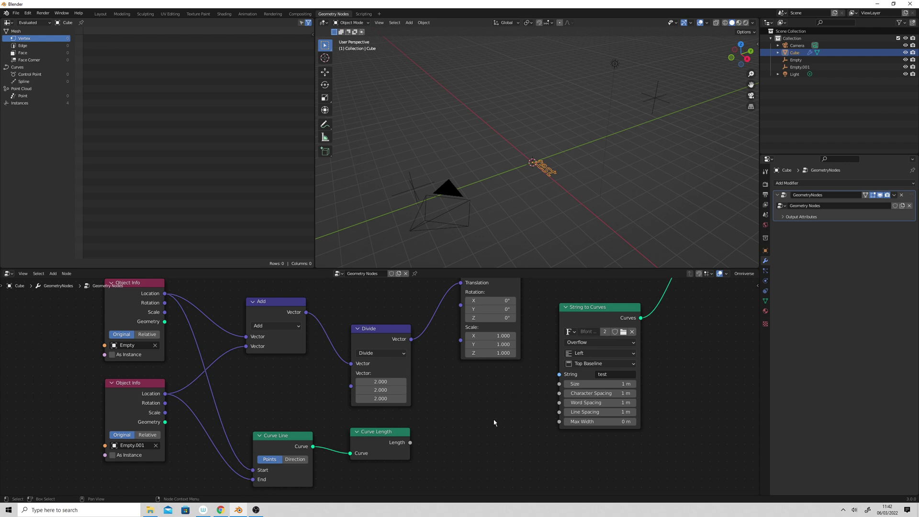
Add a Value to String node beside the Curve Length node and connect the Length output to its Value input.
{"action": "key", "text": "shift+a"}
{"action": "left_click", "coordinate": [474, 355]}
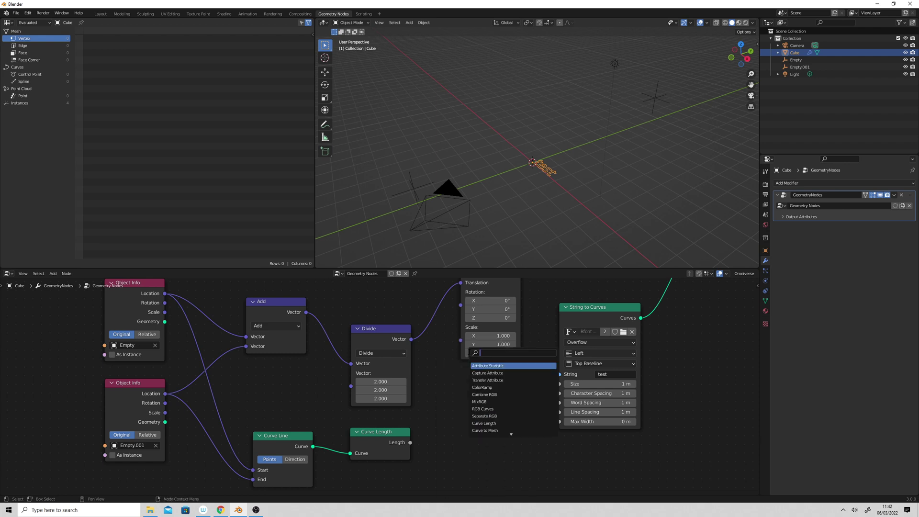
{"action": "type", "text": "v"}
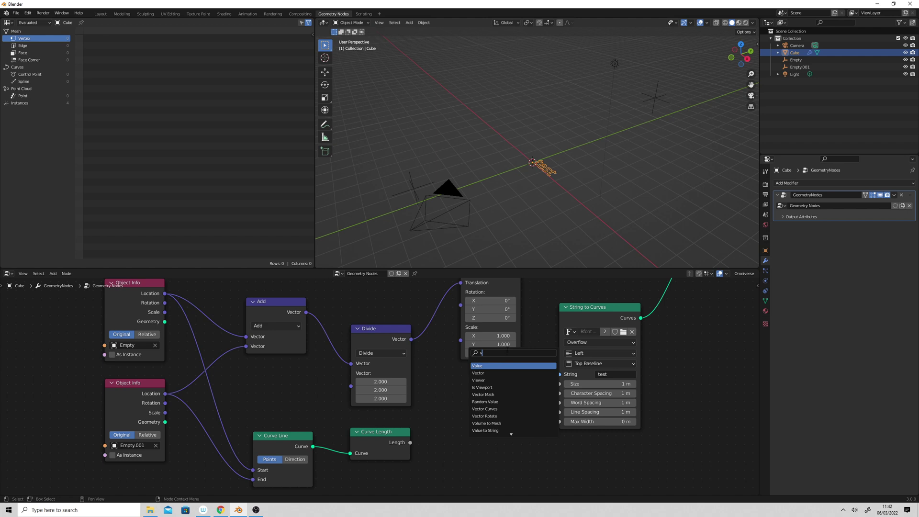
{"action": "type", "text": "alue"}
{"action": "key", "text": "Down"}
{"action": "key", "text": "Down"}
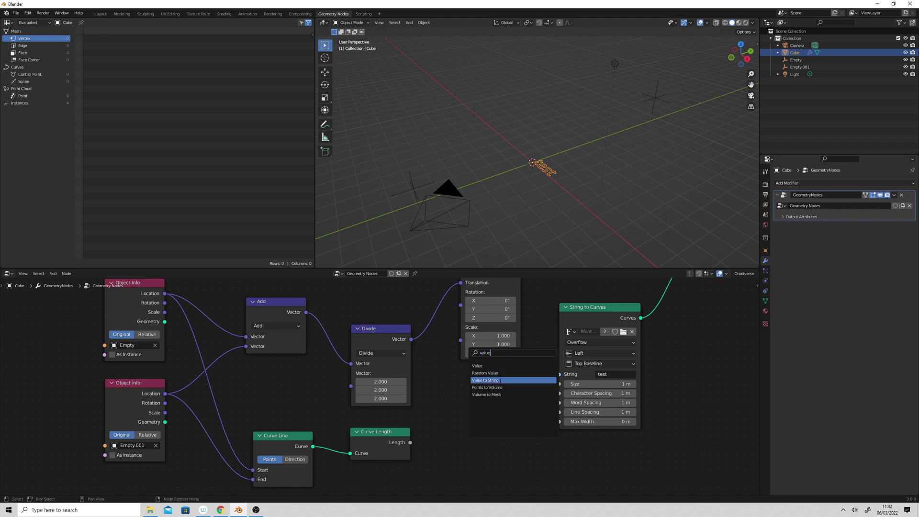
{"action": "key", "text": "Return"}
{"action": "left_click", "coordinate": [415, 444]}
{"action": "left_click_drag", "start_coordinate": [410, 443], "coordinate": [451, 433]}
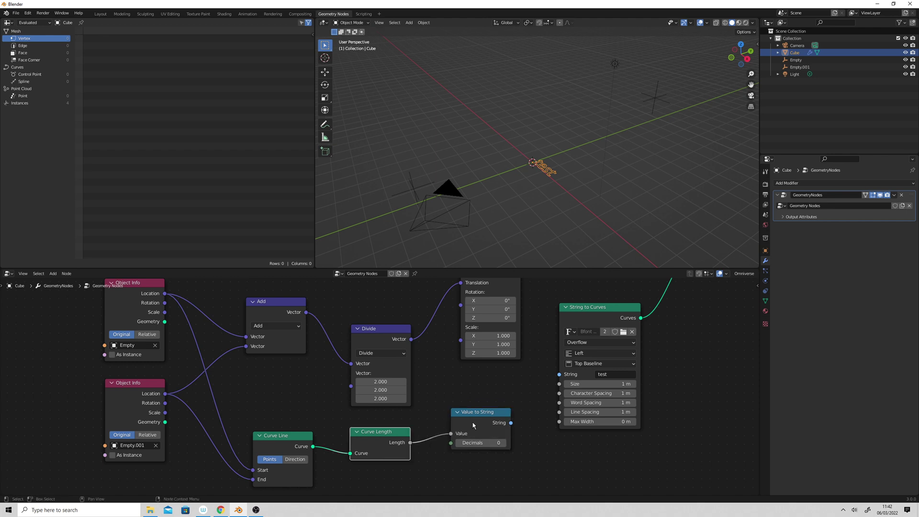
Connect the Value to String node's String output to the String input of String to Curves and set Decimals to 2.
{"action": "left_click_drag", "start_coordinate": [511, 424], "coordinate": [559, 375]}
{"action": "middle_click_drag", "start_coordinate": [575, 205], "coordinate": [605, 240]}
{"action": "left_click", "coordinate": [503, 443]}
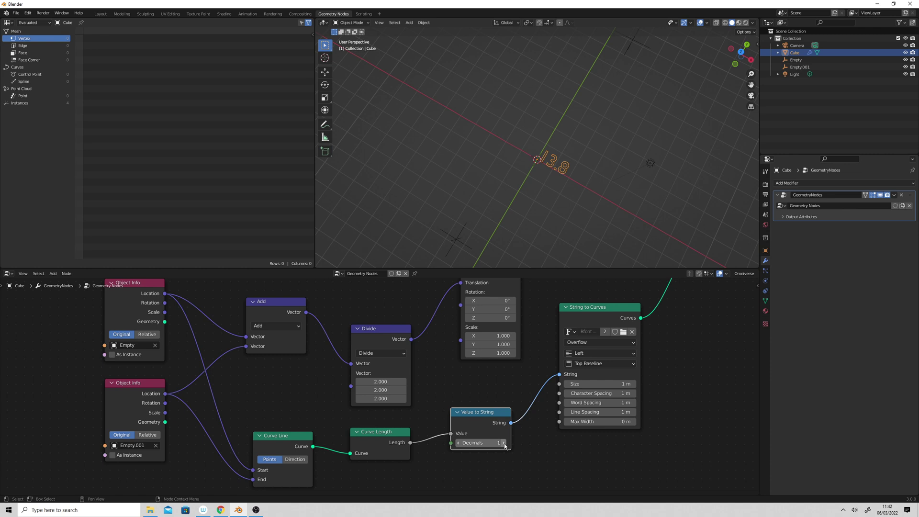
{"action": "left_click", "coordinate": [503, 443]}
Move Empty.001 through several positions to test the distance text, ending at about X 0.12 m, Y 3.59 m, Z 1.19 m.
{"action": "middle_click_drag", "start_coordinate": [589, 215], "coordinate": [690, 144]}
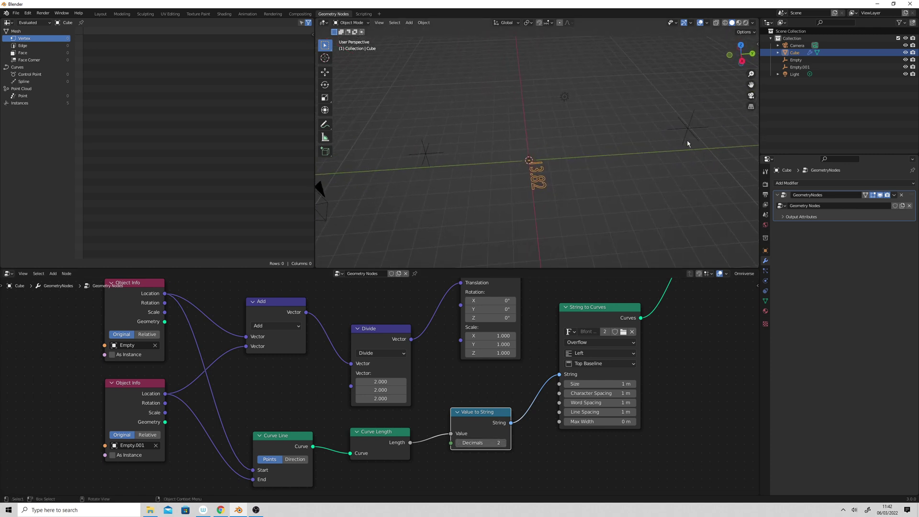
{"action": "left_click", "coordinate": [689, 129]}
{"action": "left_click", "coordinate": [426, 152]}
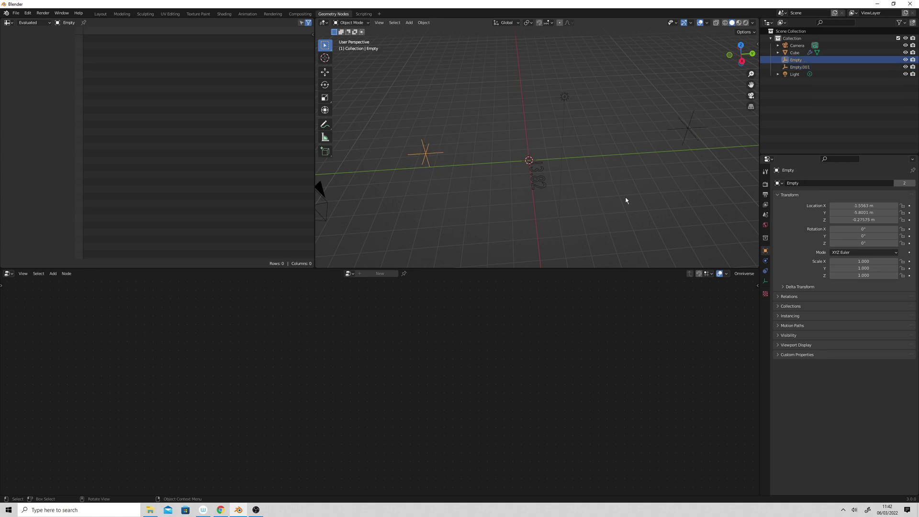
{"action": "middle_click_drag", "start_coordinate": [626, 199], "coordinate": [637, 163]}
{"action": "left_click", "coordinate": [694, 139]}
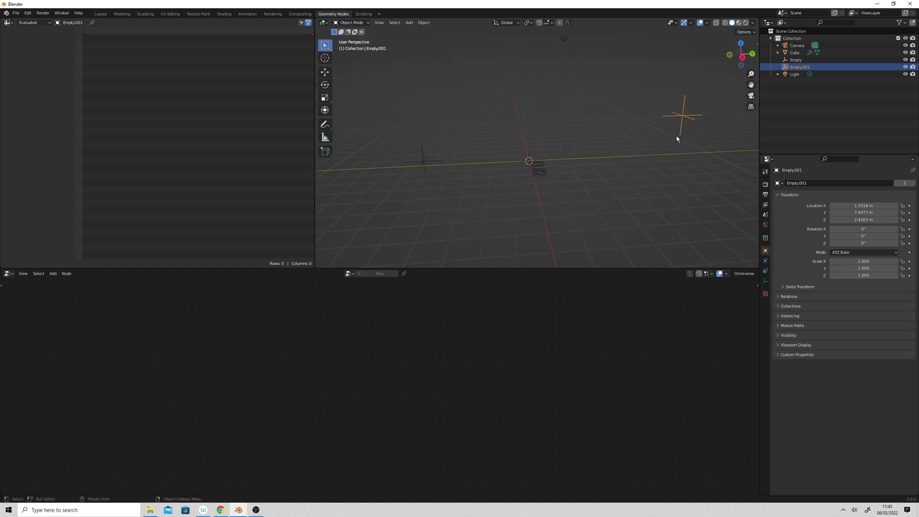
{"action": "key", "text": "g"}
{"action": "left_click", "coordinate": [469, 191]}
{"action": "middle_click_drag", "start_coordinate": [469, 191], "coordinate": [551, 231]}
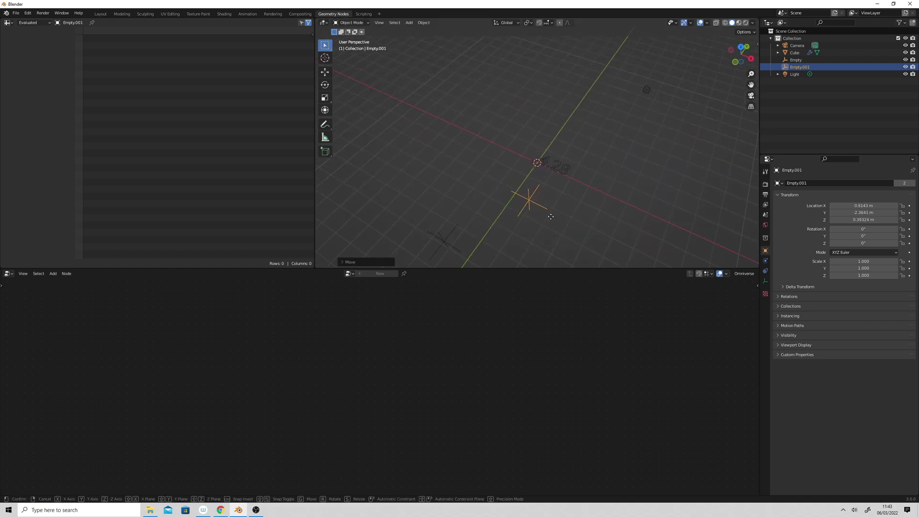
{"action": "key", "text": "g"}
{"action": "left_click", "coordinate": [467, 259]}
{"action": "middle_click_drag", "start_coordinate": [467, 259], "coordinate": [503, 213]}
{"action": "key", "text": "g"}
{"action": "left_click", "coordinate": [479, 204]}
{"action": "key", "text": "g"}
{"action": "left_click", "coordinate": [570, 180]}
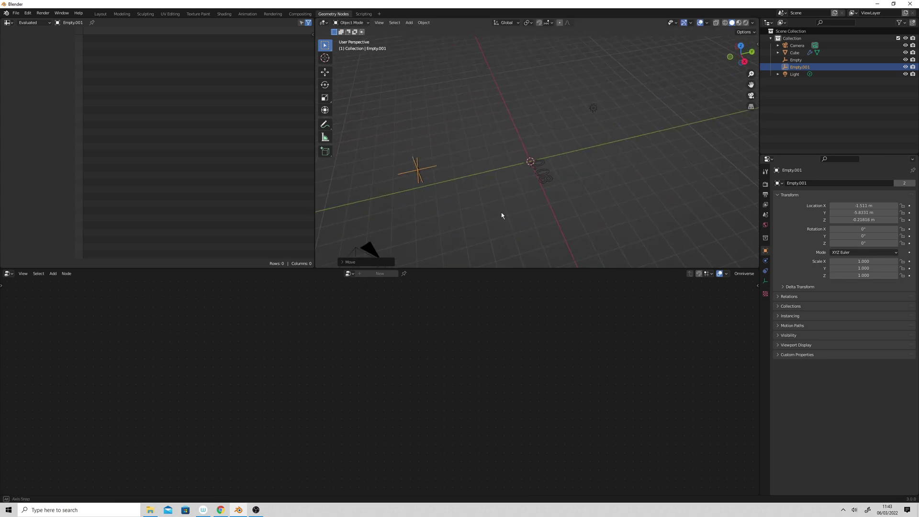
{"action": "key", "text": "g"}
{"action": "left_click", "coordinate": [679, 177]}
{"action": "middle_click_drag", "start_coordinate": [679, 176], "coordinate": [614, 169]}
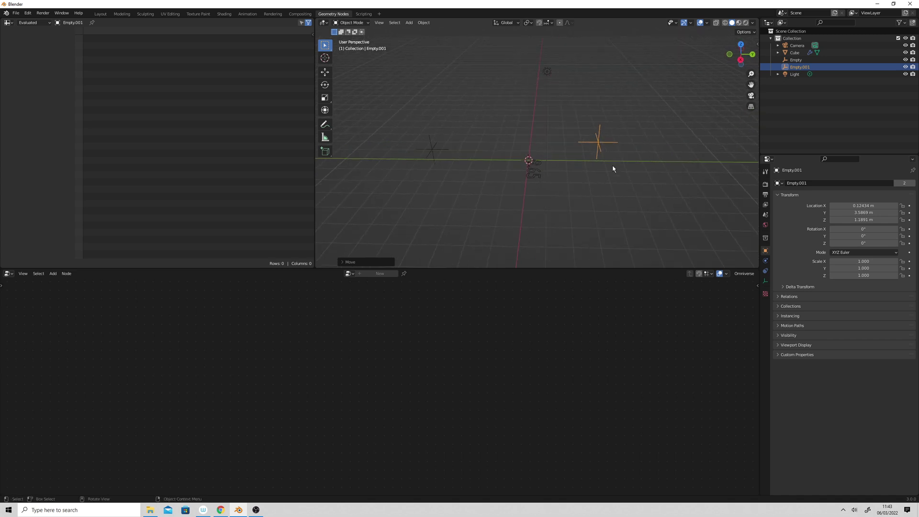
Reposition the Transform and String to Curves nodes, and route the Curves output through Transform's Geometry into Group Output.
{"action": "left_click", "coordinate": [533, 168]}
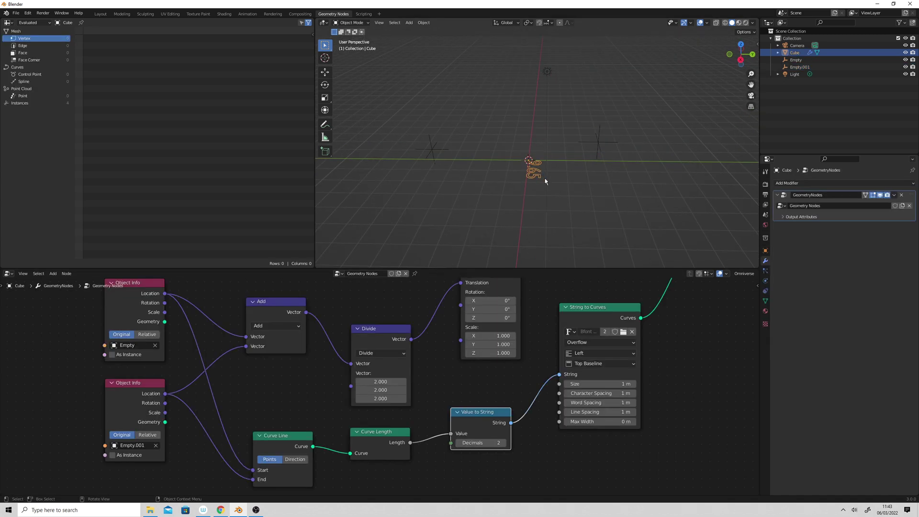
{"action": "middle_click_drag", "start_coordinate": [609, 378], "coordinate": [551, 417]}
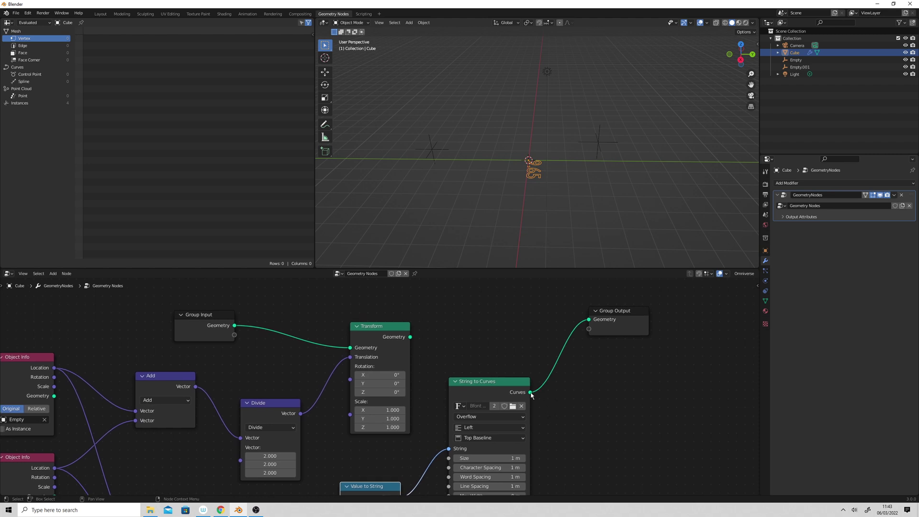
{"action": "left_click_drag", "start_coordinate": [401, 332], "coordinate": [470, 304]}
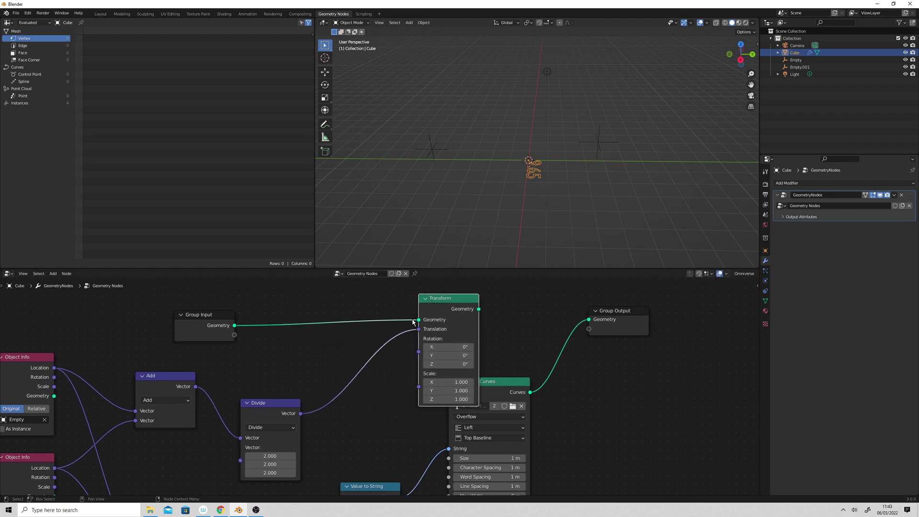
{"action": "middle_click_drag", "start_coordinate": [443, 310], "coordinate": [465, 271]}
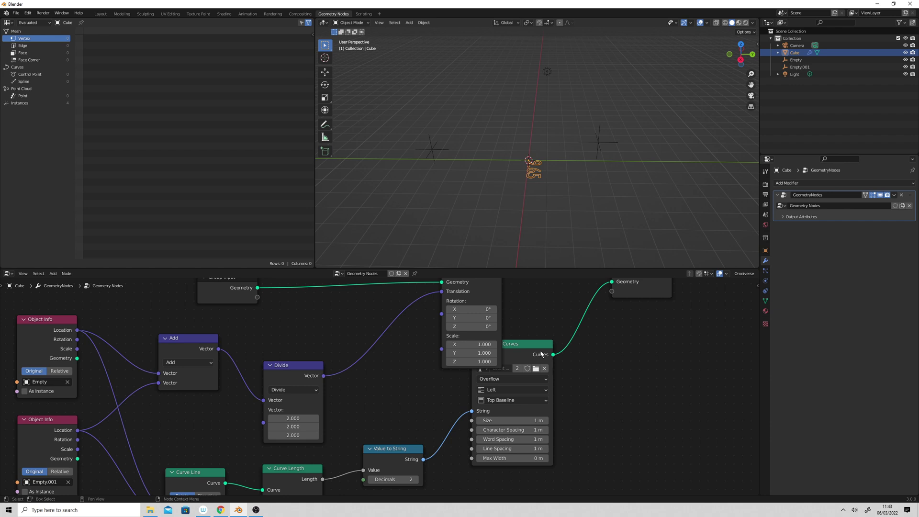
{"action": "left_click_drag", "start_coordinate": [529, 352], "coordinate": [498, 395]}
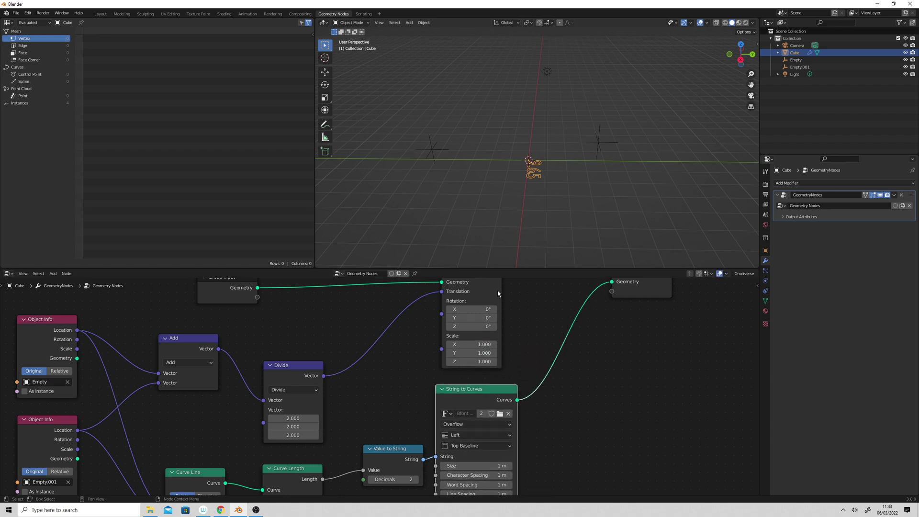
{"action": "middle_click_drag", "start_coordinate": [496, 268], "coordinate": [491, 297]}
{"action": "left_click_drag", "start_coordinate": [492, 297], "coordinate": [561, 300]}
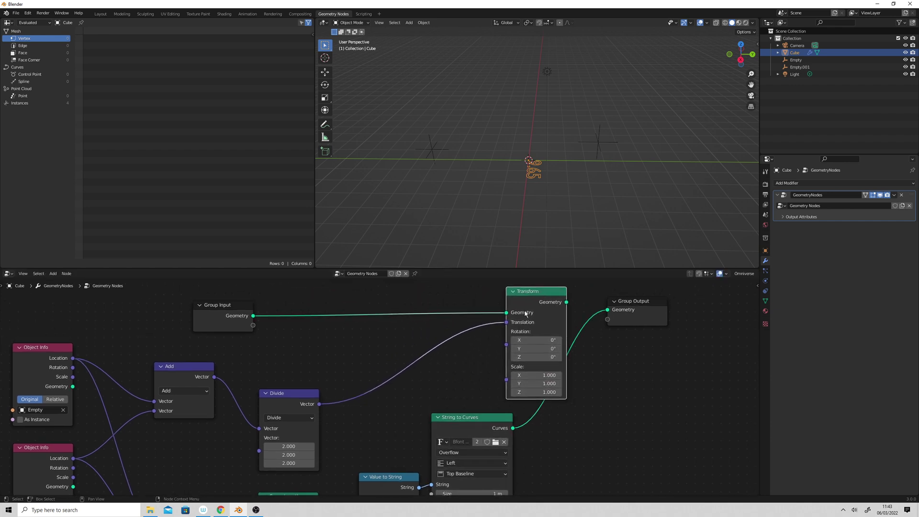
{"action": "left_click_drag", "start_coordinate": [513, 428], "coordinate": [507, 313]}
{"action": "left_click_drag", "start_coordinate": [567, 302], "coordinate": [601, 290]}
Move Empty.001 to about X -0.36 m, Y 3.53 m, Z 2.01 m to test the text's midpoint placement.
{"action": "left_click", "coordinate": [604, 140]}
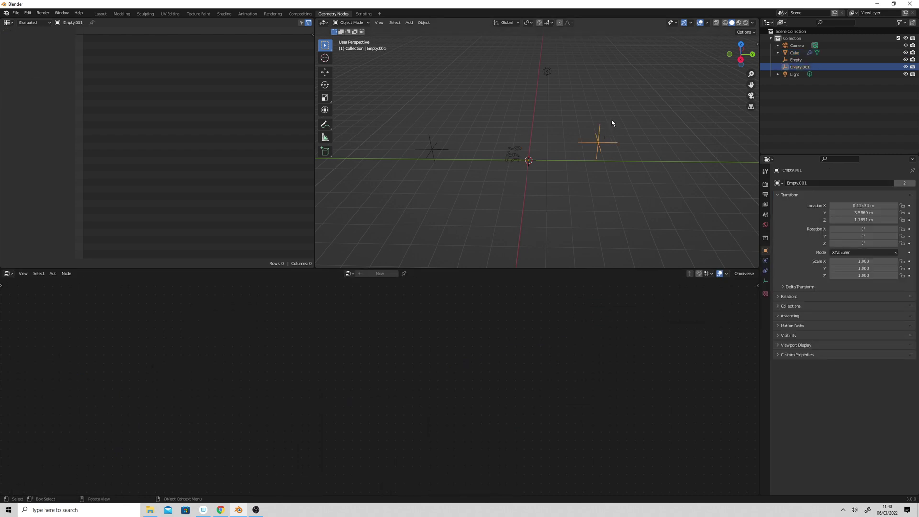
{"action": "middle_click_drag", "start_coordinate": [612, 123], "coordinate": [590, 184]}
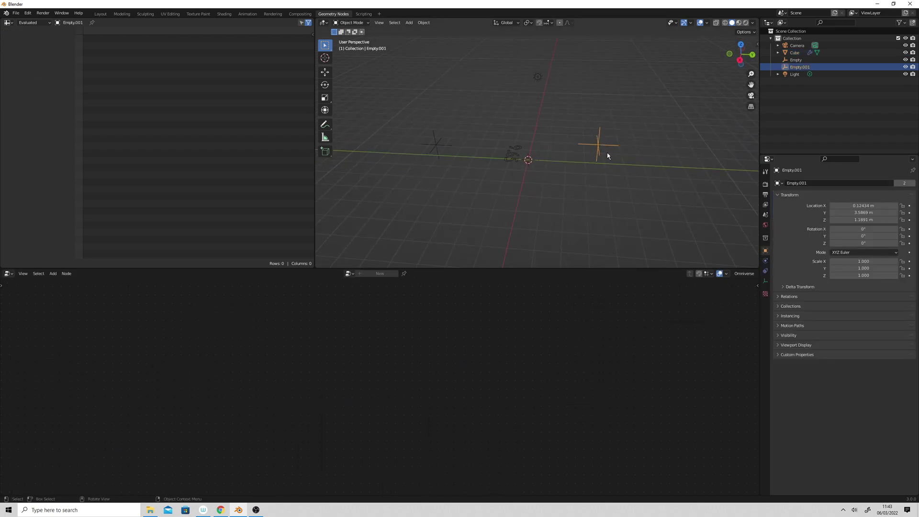
{"action": "key", "text": "g"}
{"action": "left_click", "coordinate": [598, 142]}
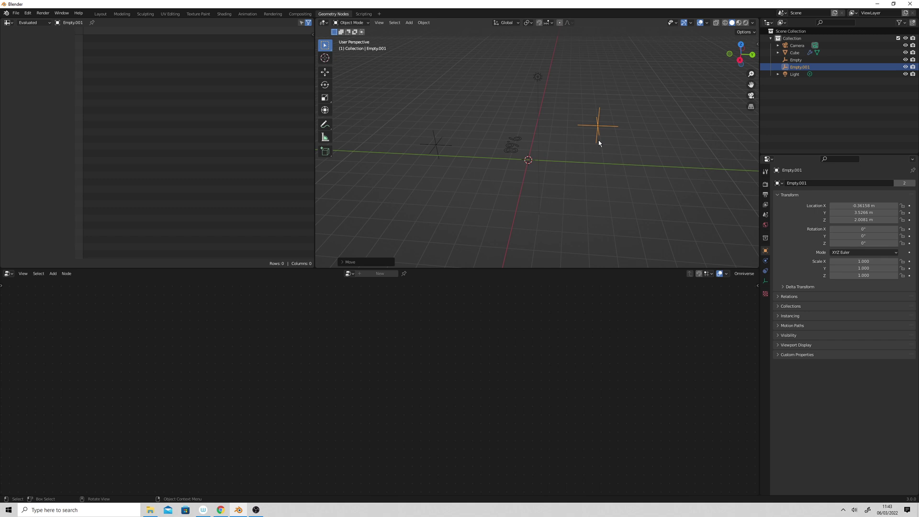
Add a Fill Curve node to the distance text object's node tree.
{"action": "left_click", "coordinate": [516, 147]}
{"action": "scroll", "coordinate": [590, 379], "scroll_direction": "down", "scroll_amount": 2}
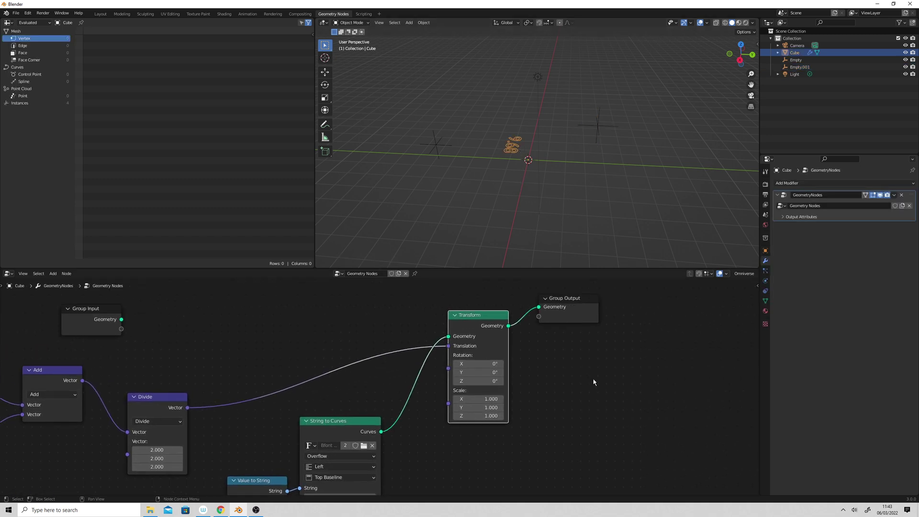
{"action": "key", "text": "shift+a"}
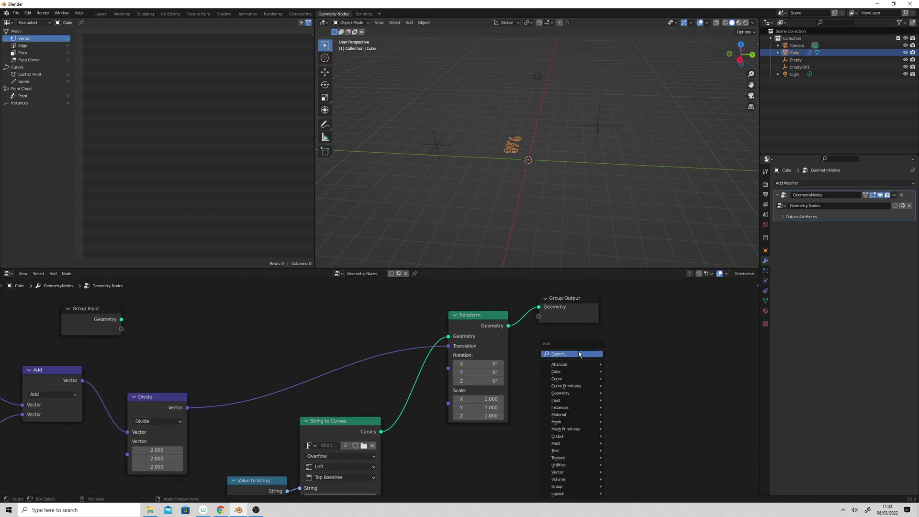
{"action": "left_click", "coordinate": [587, 354]}
{"action": "type", "text": "c"}
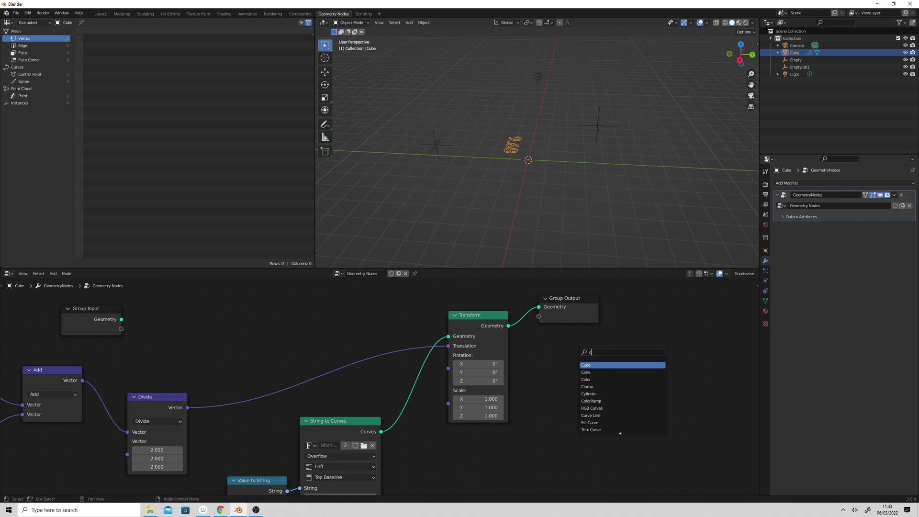
{"action": "type", "text": "ur"}
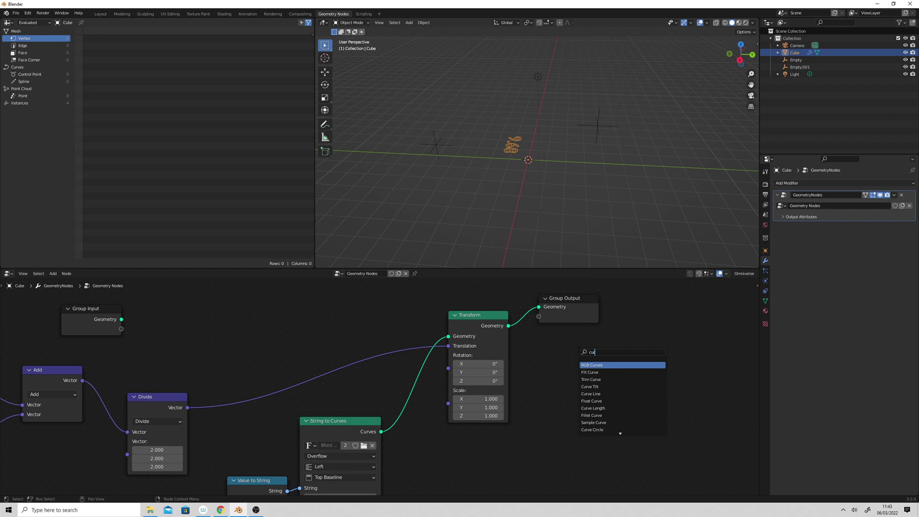
{"action": "key", "text": "Down"}
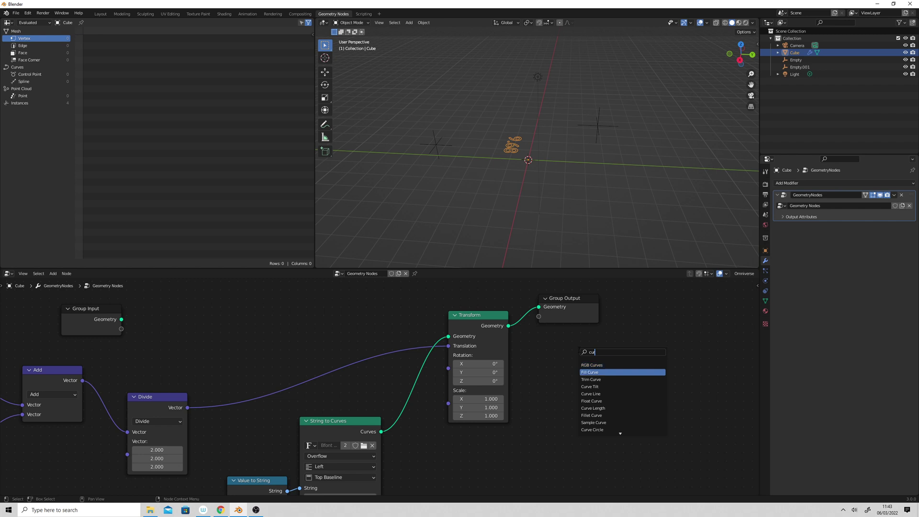
{"action": "key", "text": "Down"}
{"action": "key", "text": "Down"}
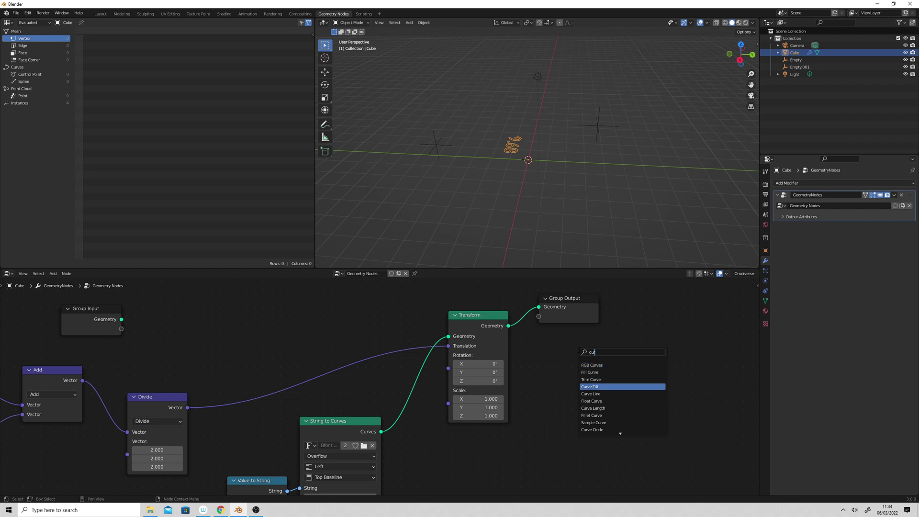
{"action": "type", "text": "ve"}
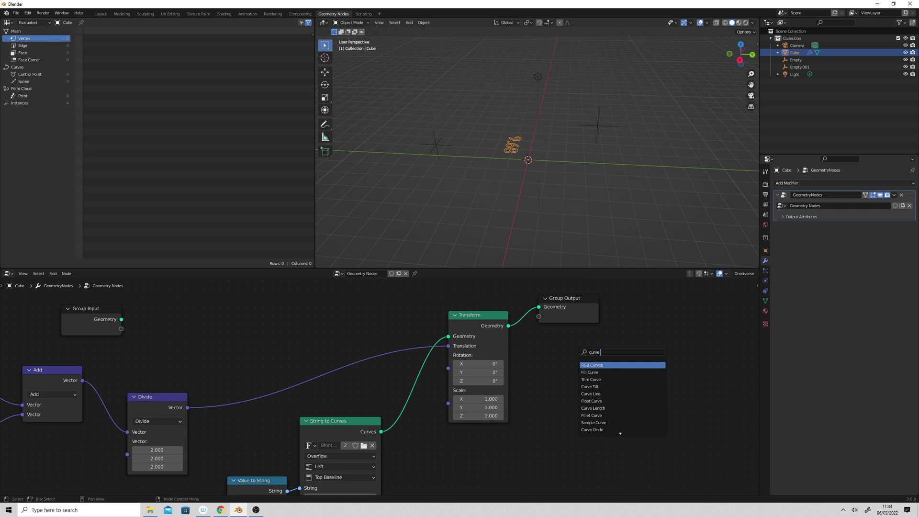
{"action": "type", "text": "fil"}
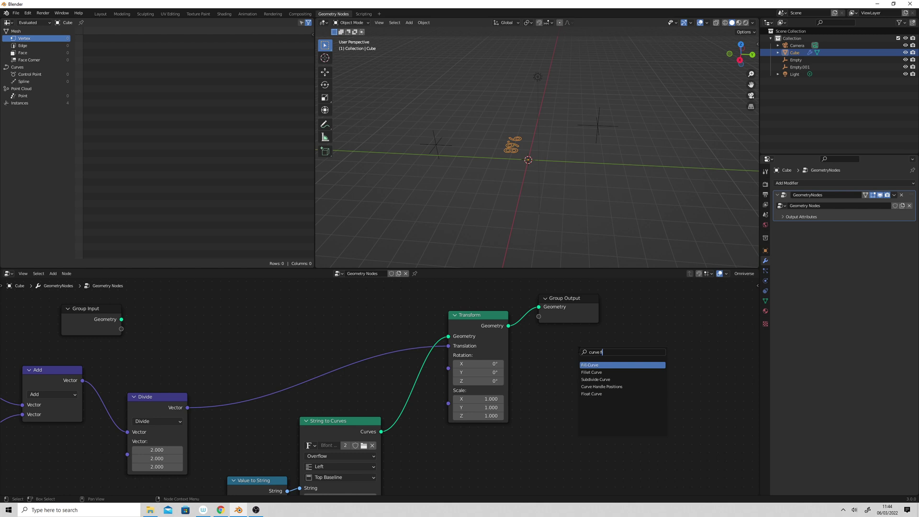
{"action": "left_click", "coordinate": [605, 365]}
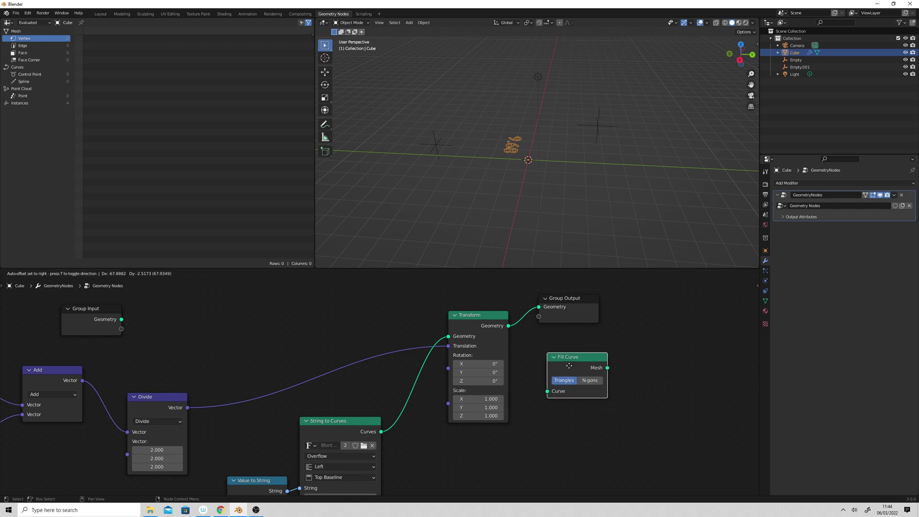
Move Group Output farther from Transform and insert the Fill Curve node into the link between them.
{"action": "left_click_drag", "start_coordinate": [577, 300], "coordinate": [663, 307]}
{"action": "left_click_drag", "start_coordinate": [589, 370], "coordinate": [587, 311]}
{"action": "left_click", "coordinate": [588, 382]}
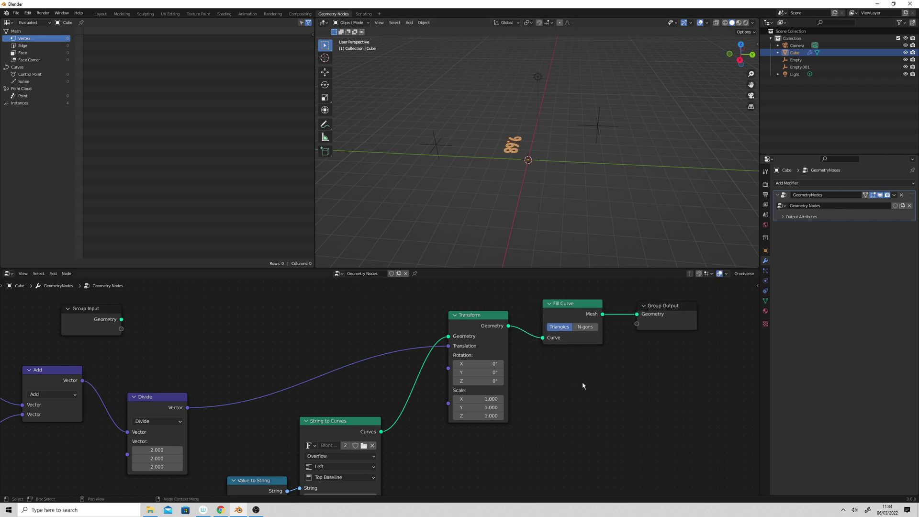
Add a new cube mesh to the scene and create a new geometry node tree for it.
{"action": "mouse_move", "coordinate": [525, 185]}
{"action": "middle_mouse_down"}
{"action": "mouse_move", "coordinate": [554, 180]}
{"action": "mouse_move", "coordinate": [533, 181]}
{"action": "middle_mouse_up"}
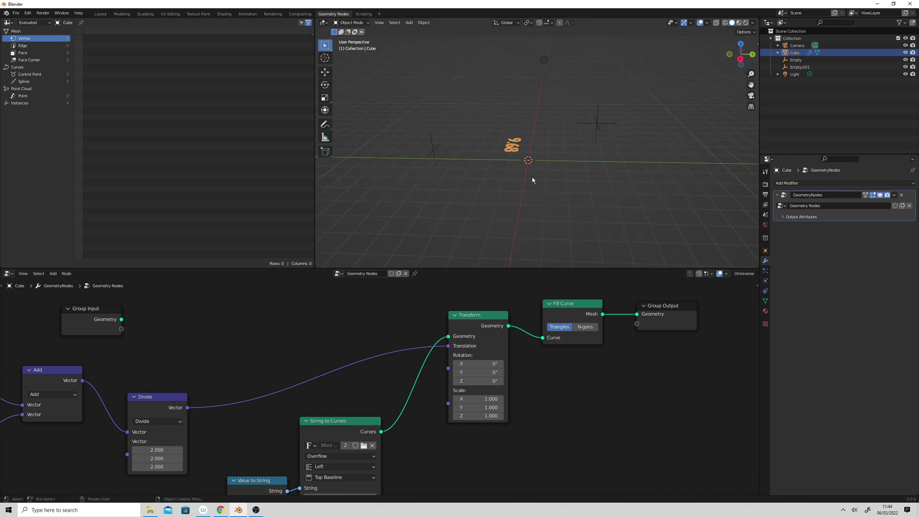
{"action": "mouse_move", "coordinate": [584, 159]}
{"action": "middle_mouse_down"}
{"action": "mouse_move", "coordinate": [560, 160]}
{"action": "mouse_move", "coordinate": [579, 155]}
{"action": "middle_mouse_up"}
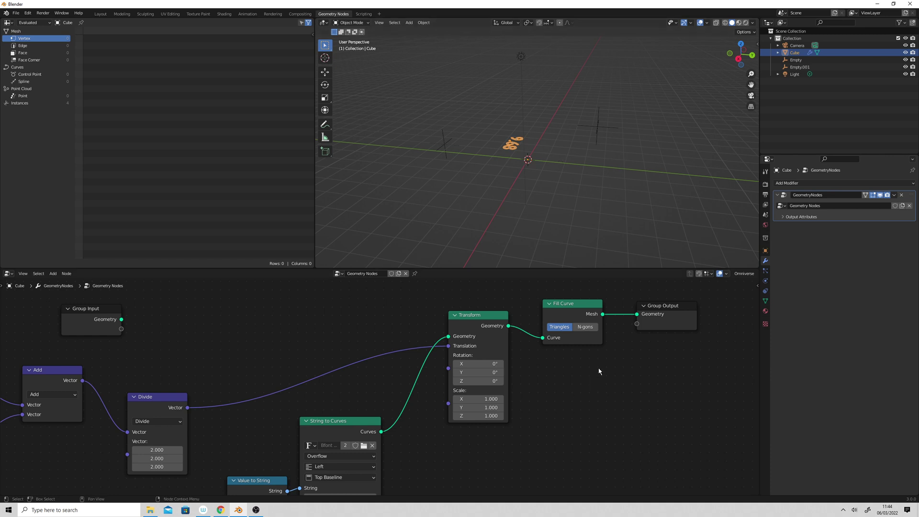
{"action": "left_click", "coordinate": [570, 184]}
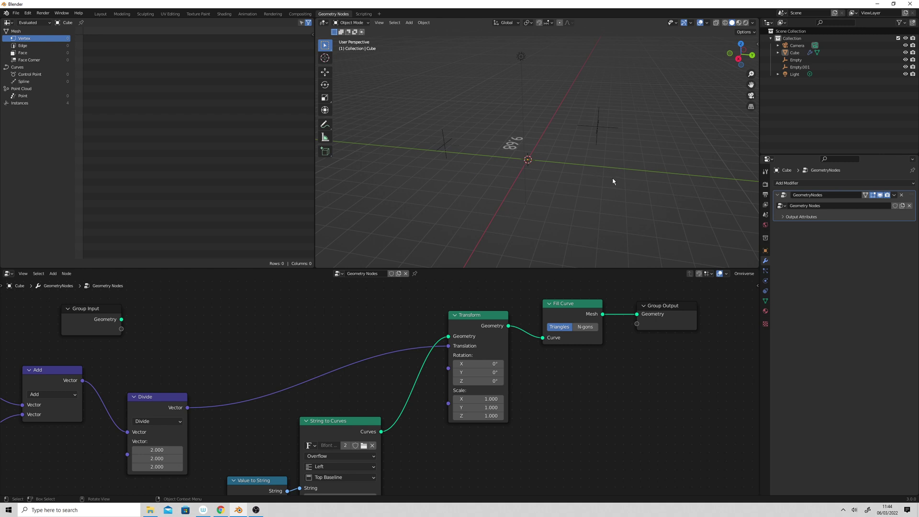
{"action": "key", "text": "shift+a"}
{"action": "mouse_move", "coordinate": [613, 176]}
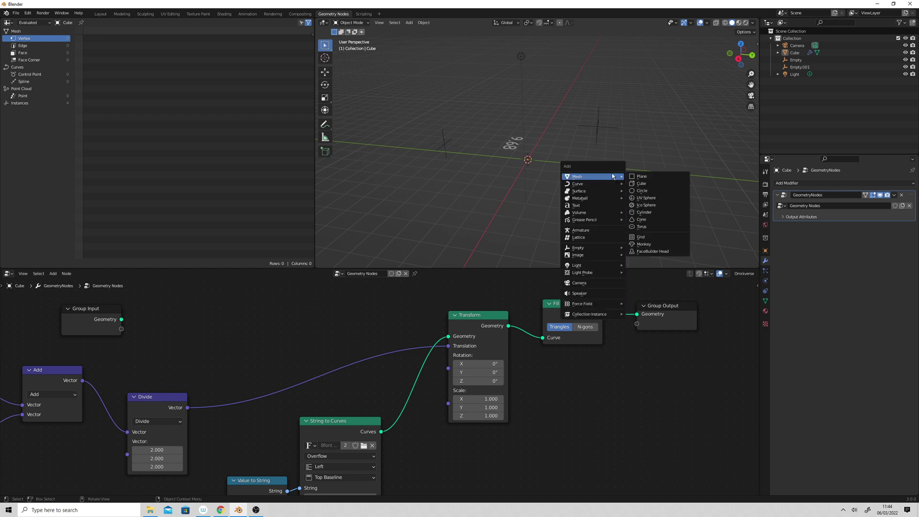
{"action": "left_click", "coordinate": [653, 185]}
{"action": "left_click", "coordinate": [372, 274]}
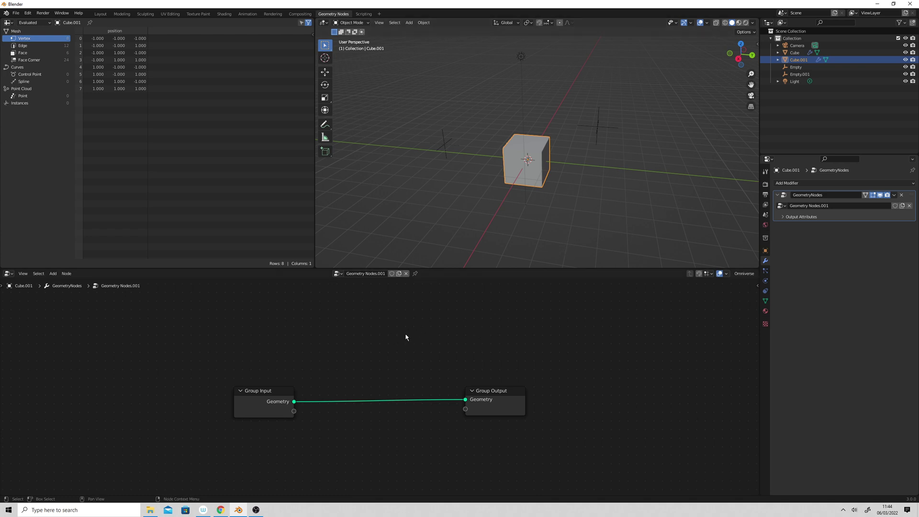
Disconnect Group Input from Group Output in the new cube's node tree and move Group Input higher, out of the way.
{"action": "left_click_drag", "start_coordinate": [466, 400], "coordinate": [451, 403]}
{"action": "left_click_drag", "start_coordinate": [267, 397], "coordinate": [291, 328]}
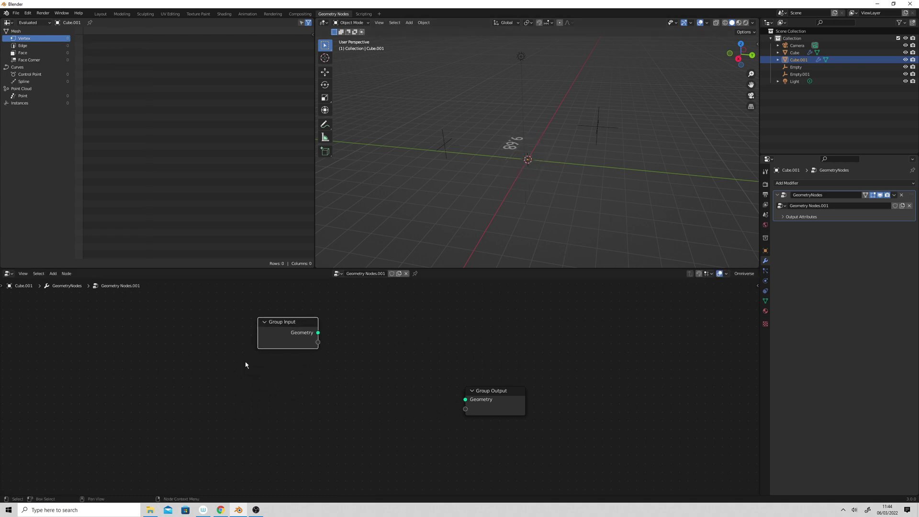
{"action": "left_click", "coordinate": [201, 382]}
Add Object Info nodes for Empty and Empty.001 to the new node tree and stack them before Group Output.
{"action": "key", "text": "shift+a"}
{"action": "mouse_move", "coordinate": [200, 382]}
{"action": "left_click_drag", "start_coordinate": [796, 67], "coordinate": [357, 419]}
{"action": "middle_click_drag", "start_coordinate": [453, 348], "coordinate": [509, 281]}
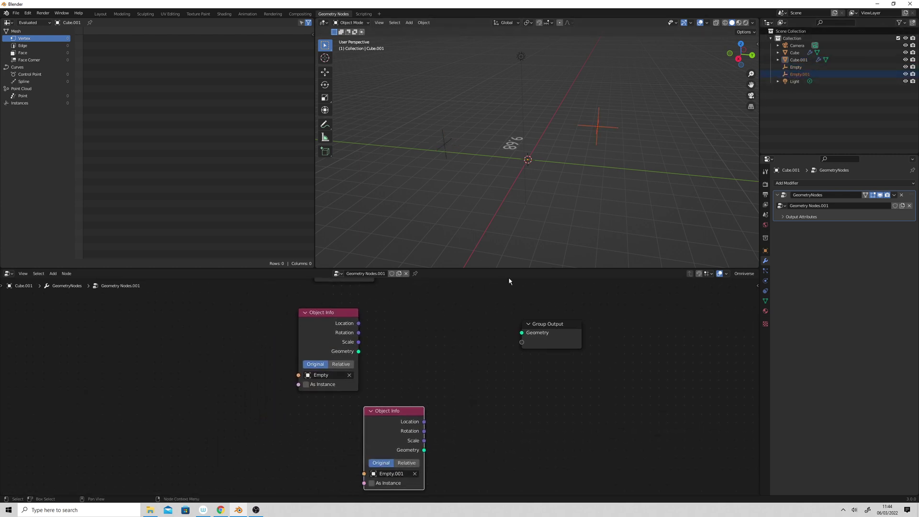
{"action": "left_click_drag", "start_coordinate": [336, 409], "coordinate": [325, 392]}
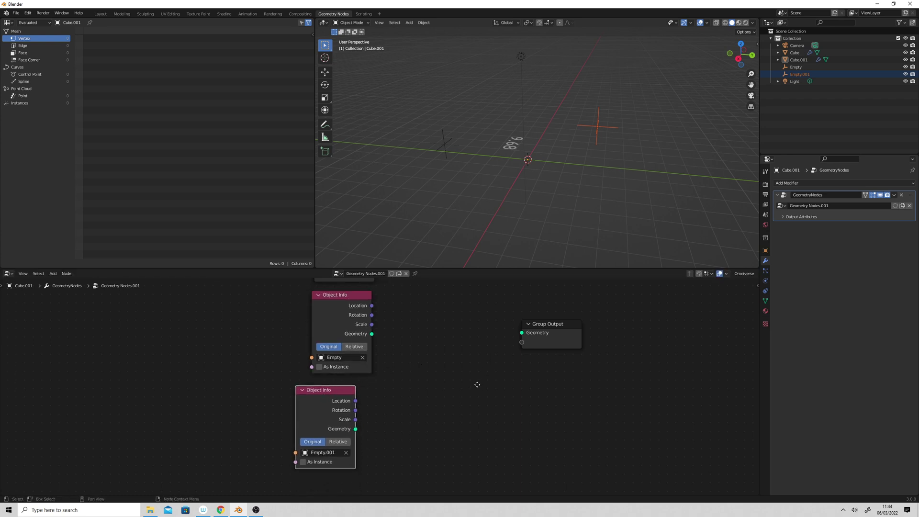
{"action": "middle_click_drag", "start_coordinate": [478, 385], "coordinate": [475, 366]}
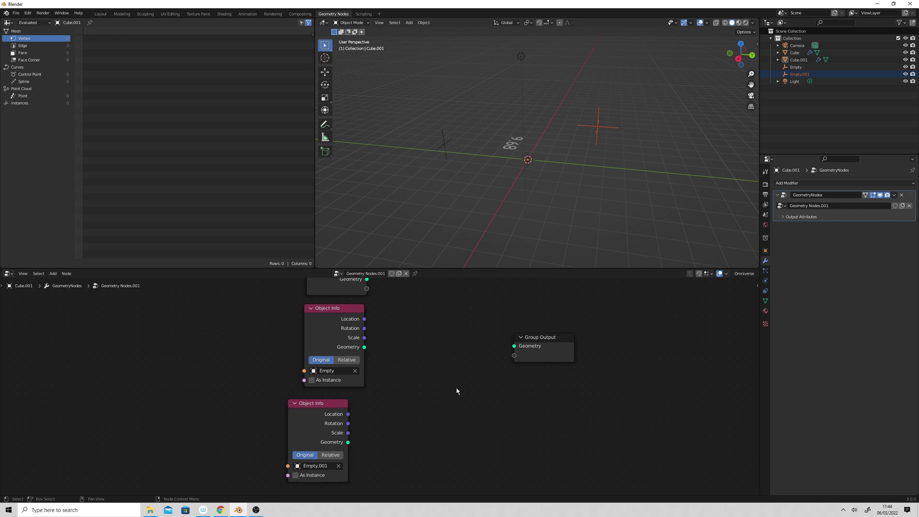
Add a Curve Line node and place it between the two Object Info nodes and Group Output.
{"action": "key", "text": "shift+a"}
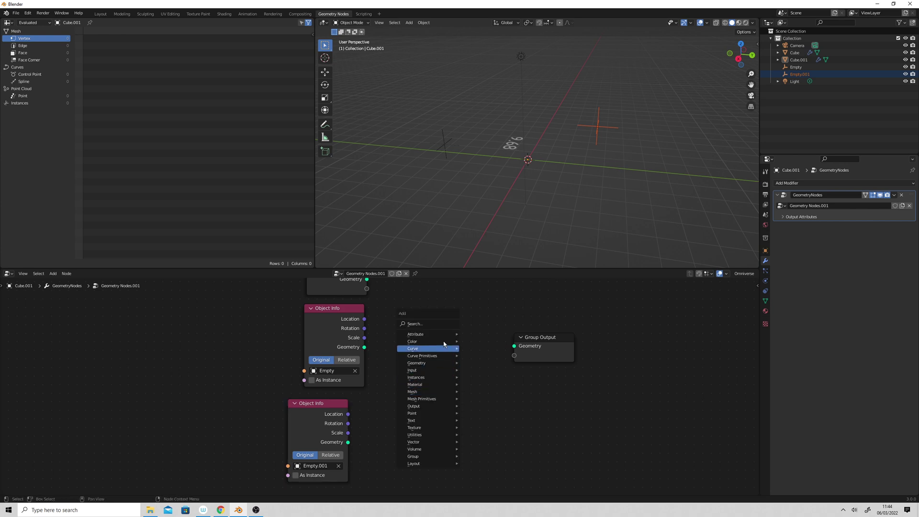
{"action": "left_click", "coordinate": [445, 325]}
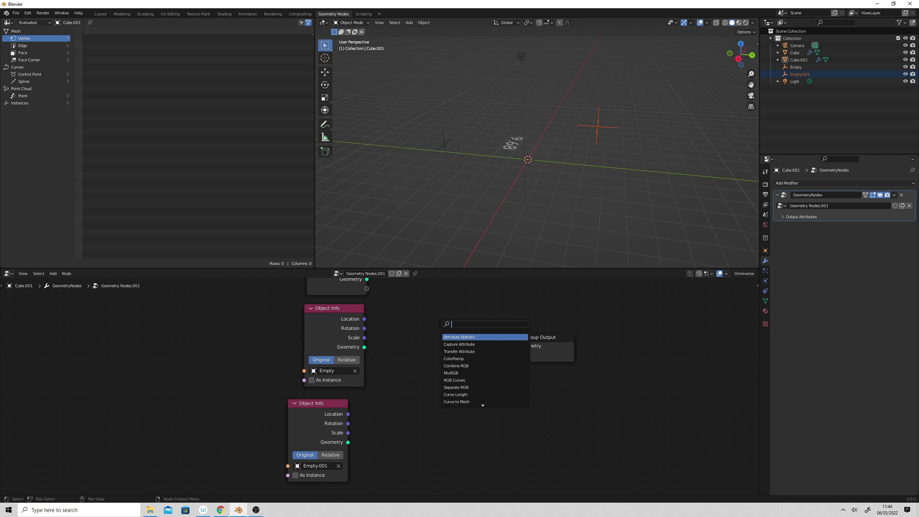
{"action": "type", "text": "cu"}
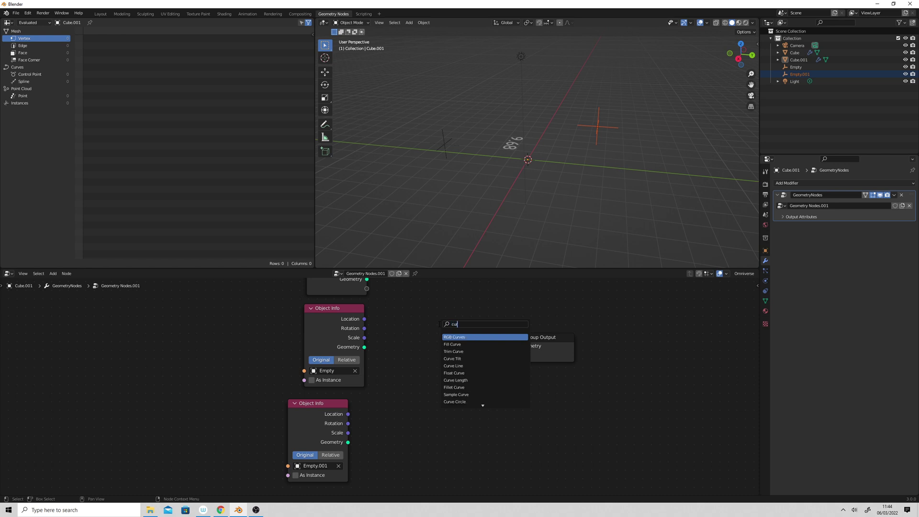
{"action": "key", "text": "Down"}
{"action": "key", "text": "Down"}
{"action": "key", "text": "Down"}
{"action": "key", "text": "Down"}
{"action": "key", "text": "Return"}
{"action": "left_click", "coordinate": [424, 336]}
Connect the Empty and Empty.001 locations to the Curve Line's Start and End, and its Curve to the Group Output Geometry.
{"action": "left_click_drag", "start_coordinate": [364, 319], "coordinate": [405, 372]}
{"action": "left_click_drag", "start_coordinate": [348, 414], "coordinate": [405, 368]}
{"action": "left_click_drag", "start_coordinate": [464, 336], "coordinate": [515, 346]}
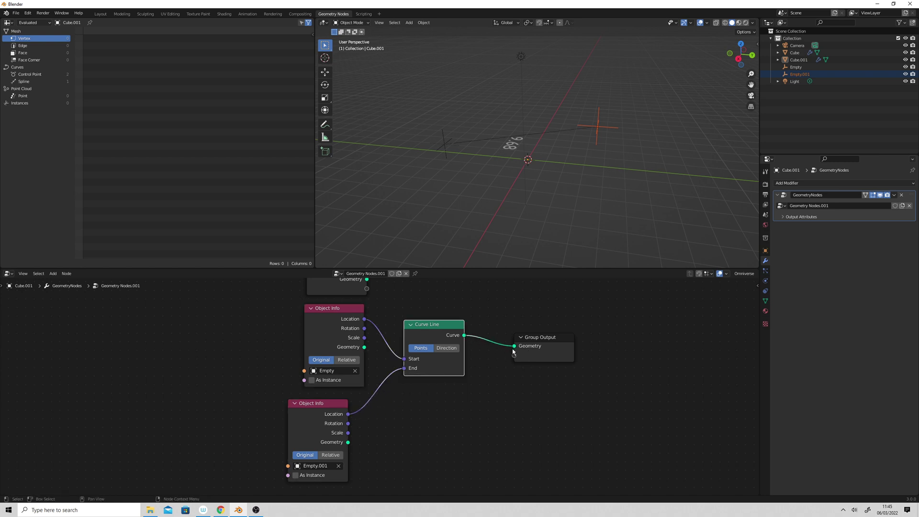
Move Empty.001 freely in the viewport to about X -1.05 m, Y 2.47 m, Z 2.63 m.
{"action": "left_click", "coordinate": [577, 150]}
{"action": "middle_click_drag", "start_coordinate": [576, 149], "coordinate": [560, 131]}
{"action": "left_click", "coordinate": [598, 115]}
{"action": "middle_click_drag", "start_coordinate": [626, 129], "coordinate": [614, 155]}
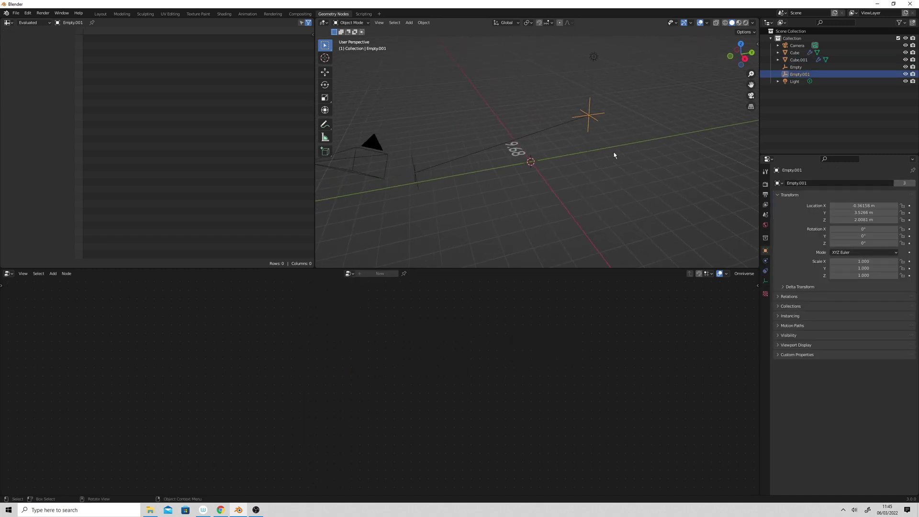
{"action": "key", "text": "g"}
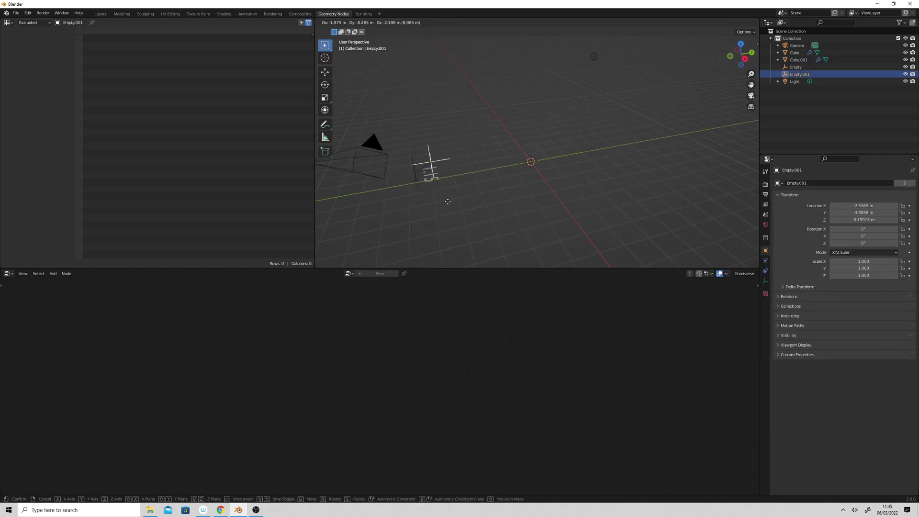
{"action": "left_click", "coordinate": [585, 145]}
{"action": "middle_click_drag", "start_coordinate": [585, 145], "coordinate": [539, 177]}
Show the distance text's node tree, and move Empty.001 to about X -1.87 m, Y 3.76 m, Z 3.98 m.
{"action": "left_click", "coordinate": [508, 137]}
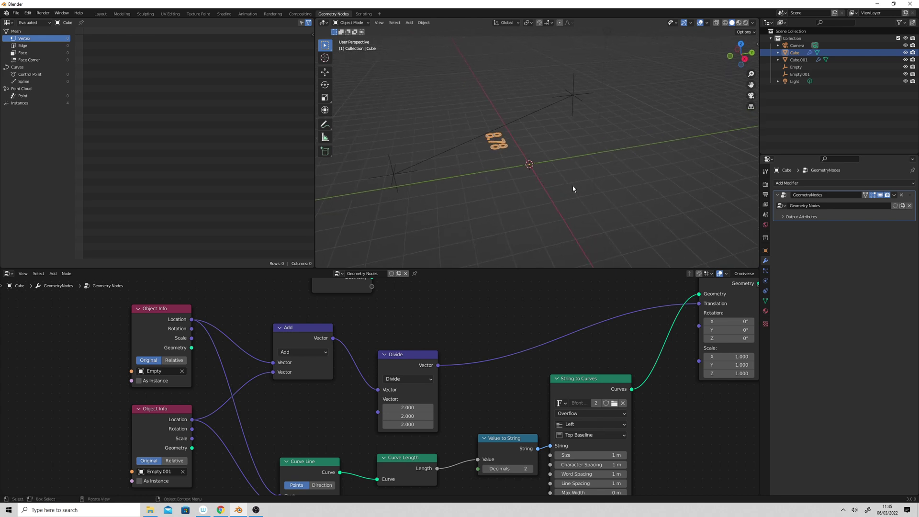
{"action": "mouse_move", "coordinate": [564, 180]}
{"action": "middle_mouse_down"}
{"action": "mouse_move", "coordinate": [539, 186]}
{"action": "mouse_move", "coordinate": [536, 177]}
{"action": "mouse_move", "coordinate": [577, 179]}
{"action": "mouse_move", "coordinate": [571, 205]}
{"action": "mouse_move", "coordinate": [563, 176]}
{"action": "middle_mouse_up"}
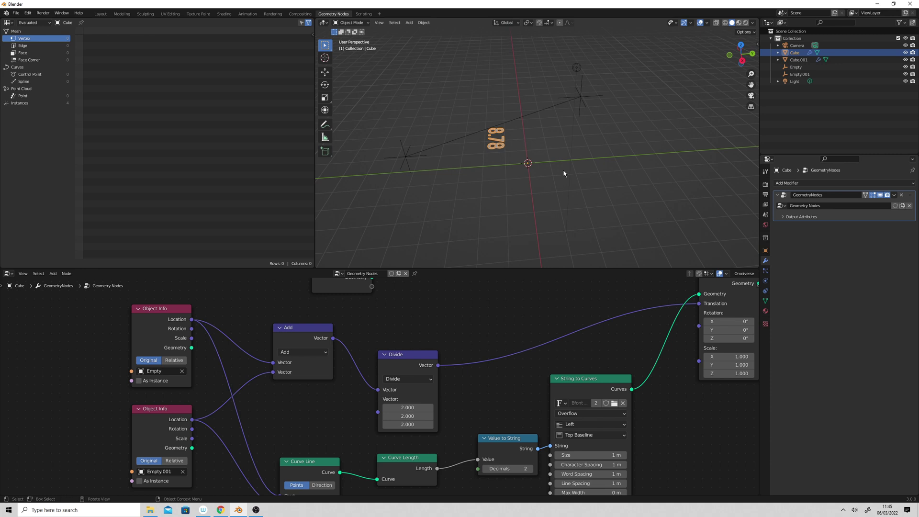
{"action": "left_click", "coordinate": [598, 99]}
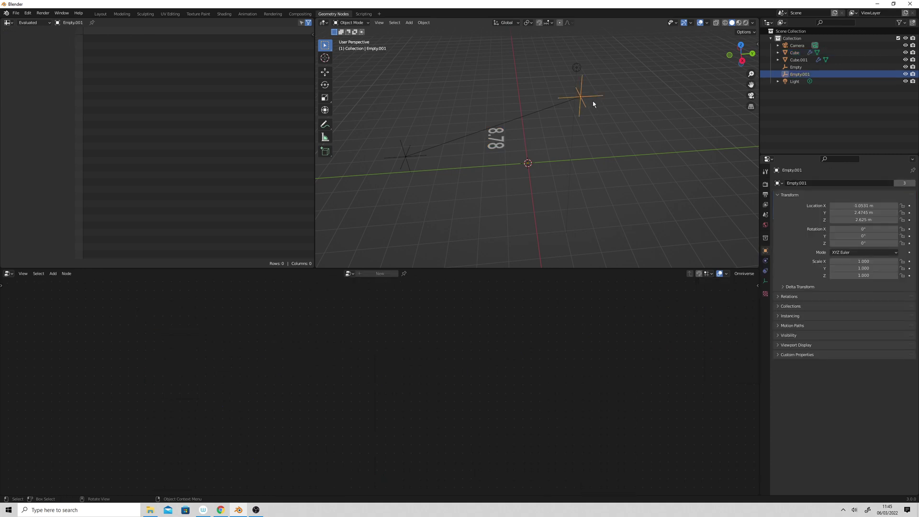
{"action": "key", "text": "g"}
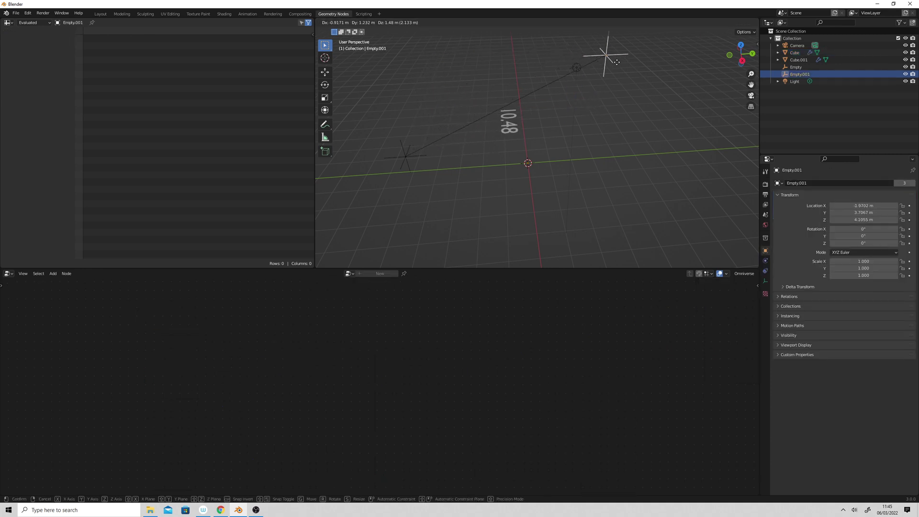
{"action": "left_click", "coordinate": [630, 63]}
{"action": "middle_click_drag", "start_coordinate": [638, 188], "coordinate": [674, 162]}
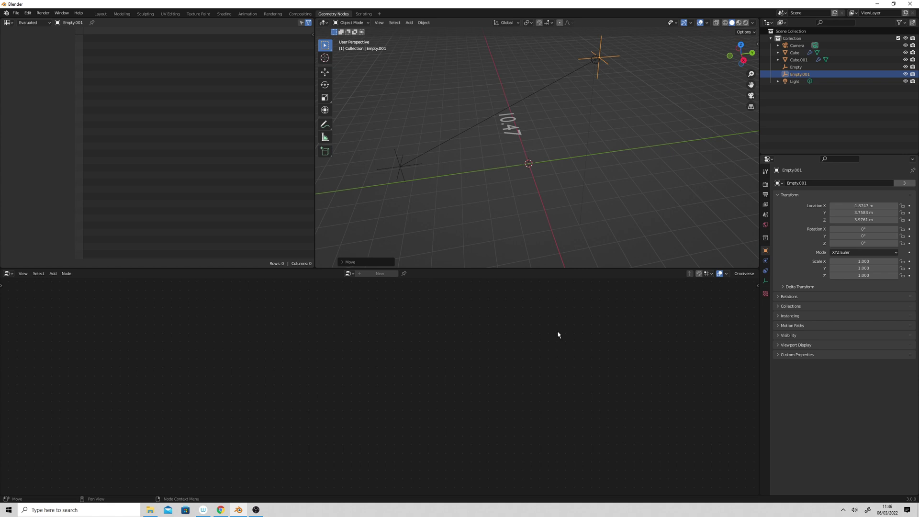
Show the connecting line's node tree, and move Empty.001 to about X -2.06 m, Y 3.00 m, Z 3.78 m.
{"action": "middle_click_drag", "start_coordinate": [559, 225], "coordinate": [560, 189]}
{"action": "left_click", "coordinate": [460, 144]}
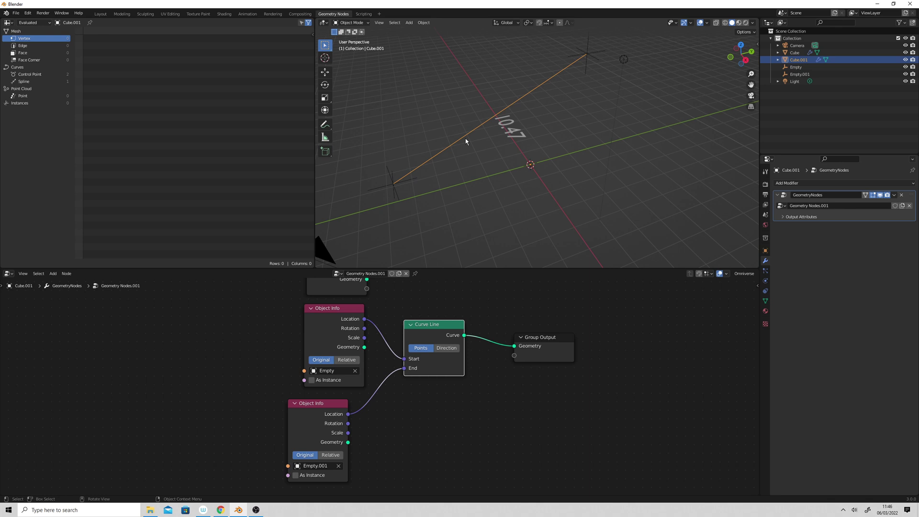
{"action": "left_click", "coordinate": [597, 76]}
{"action": "key", "text": "g"}
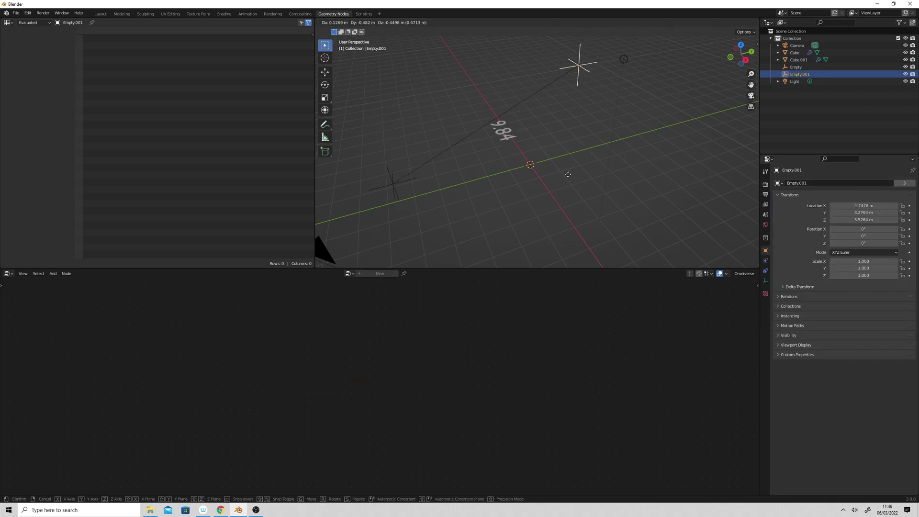
{"action": "left_click", "coordinate": [576, 152]}
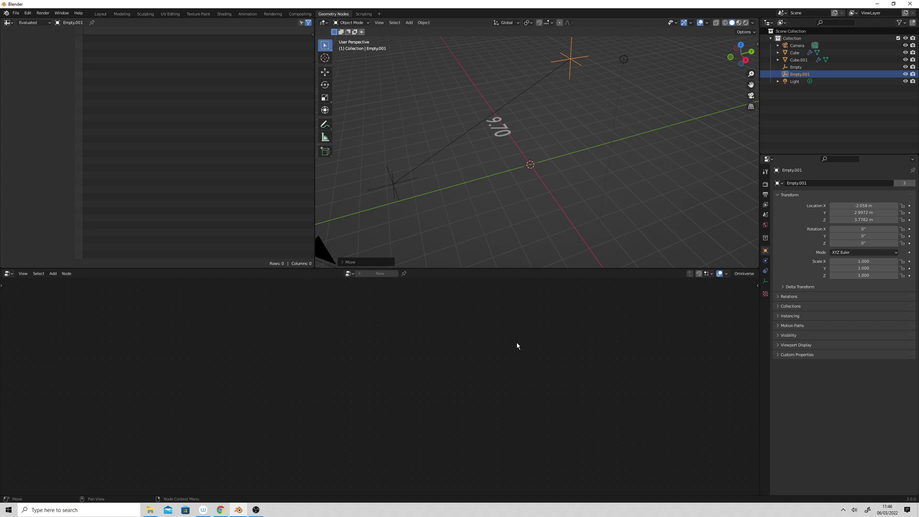
Select the distance text object and fit its whole node tree in view for review.
{"action": "left_click", "coordinate": [402, 184]}
{"action": "left_click", "coordinate": [499, 124]}
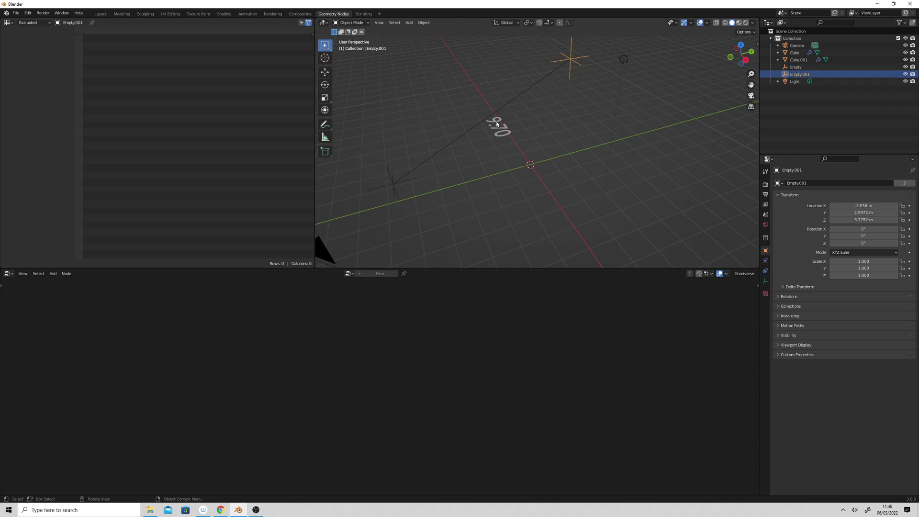
{"action": "key", "text": "Home"}
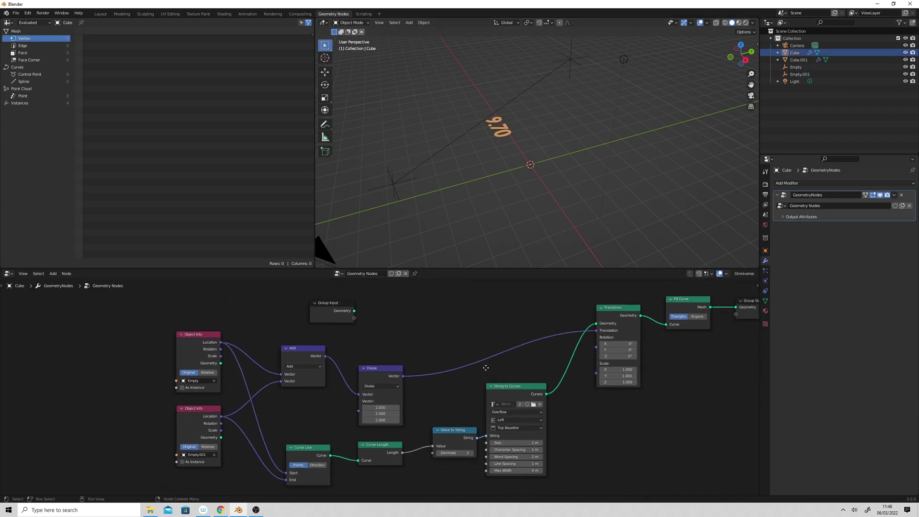
{"action": "left_click", "coordinate": [256, 510]}
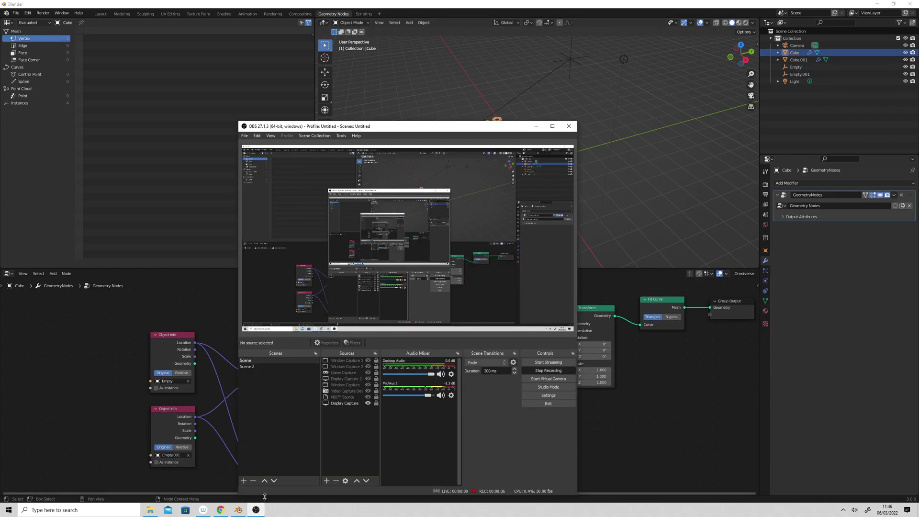